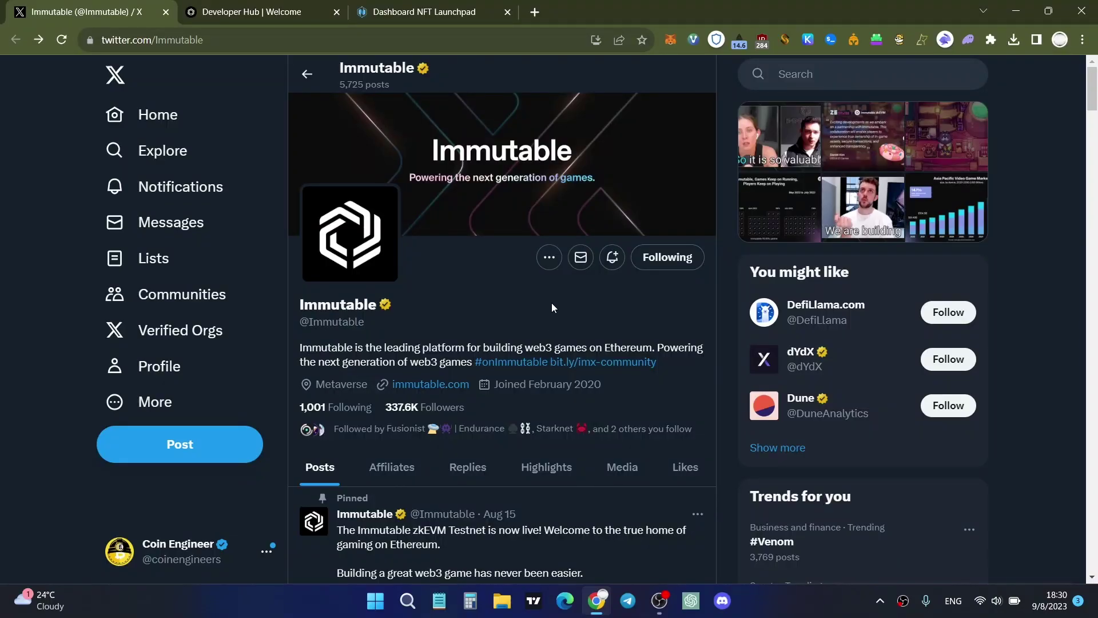
- Switch to the Developer Hub tab showing the hub.immutable.com Passport login page
scroll(551, 304, down, 3)
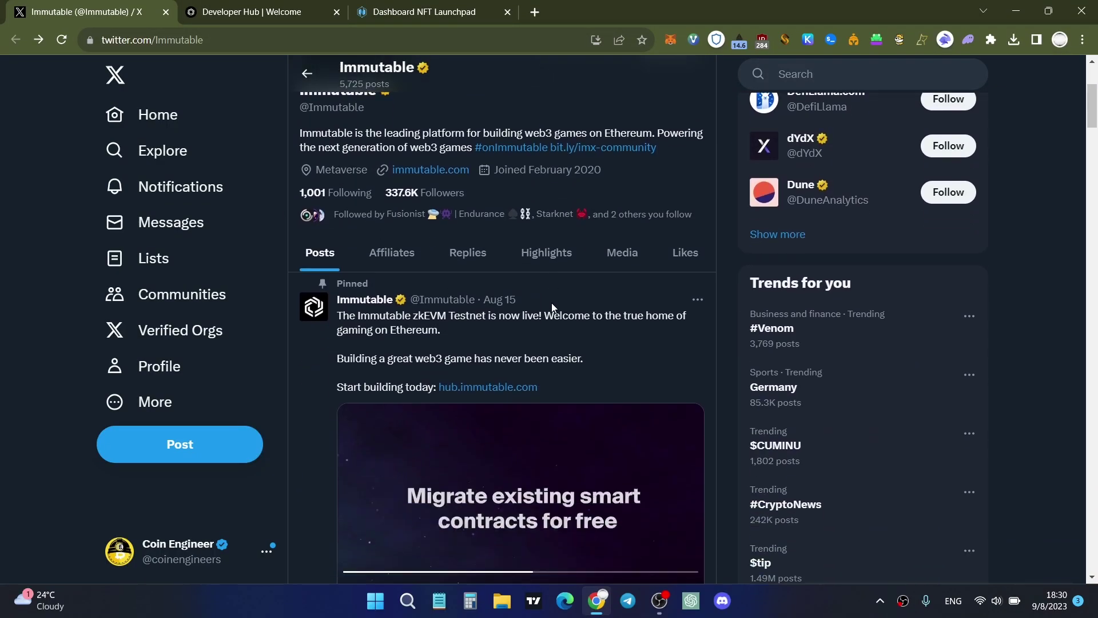
scroll(551, 315, down, 1)
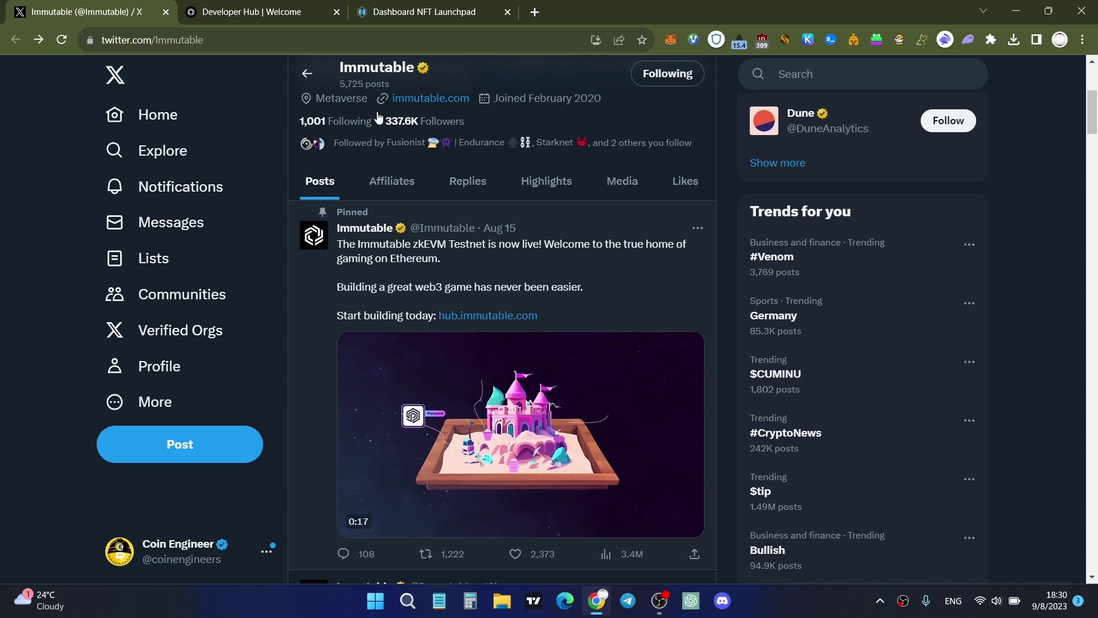
click(258, 6)
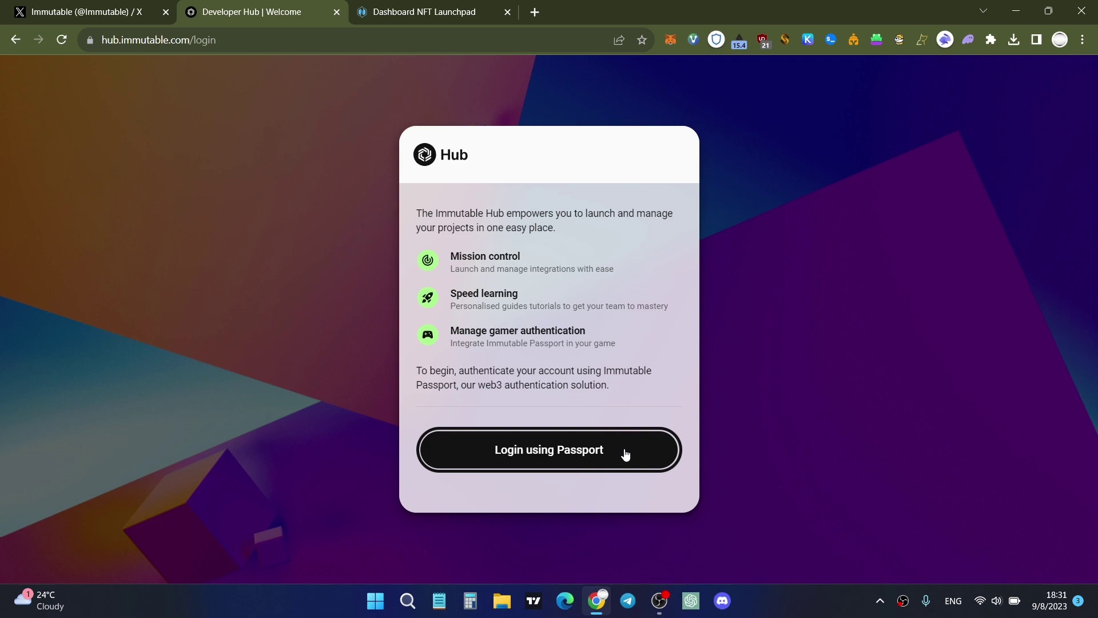
- Log in to the Hub with Passport by creating a new Passport with a Google account
click(536, 455)
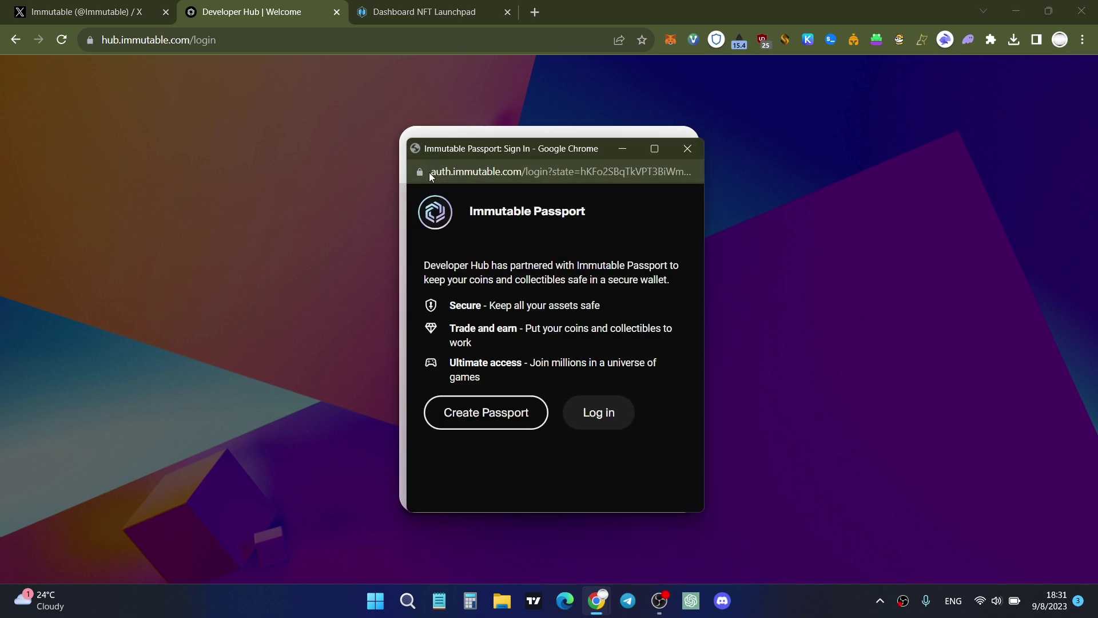
click(488, 415)
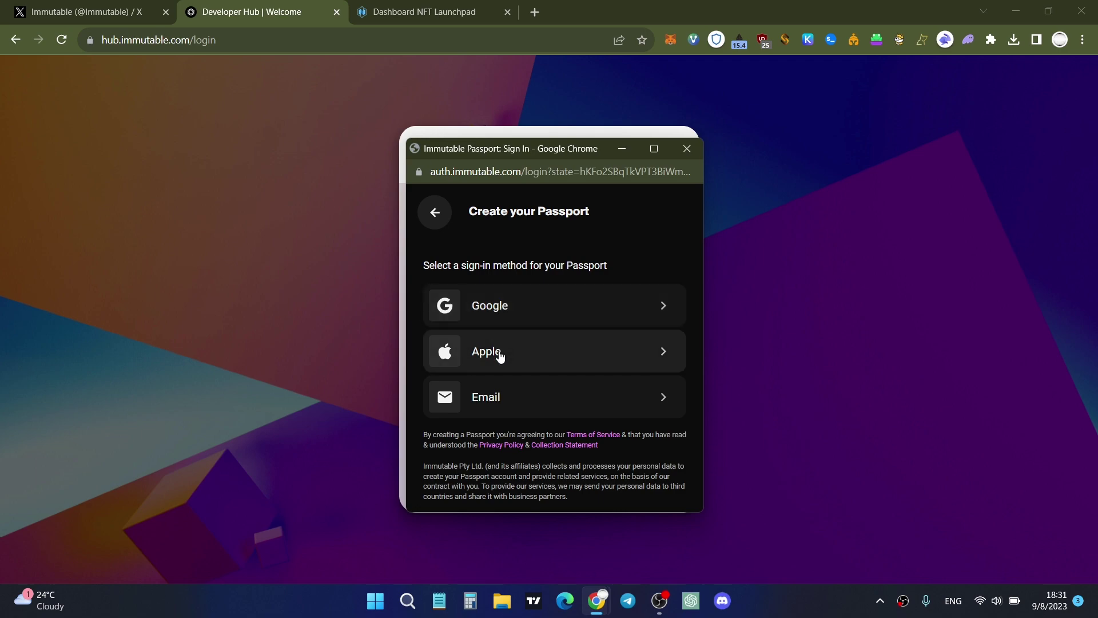
click(520, 307)
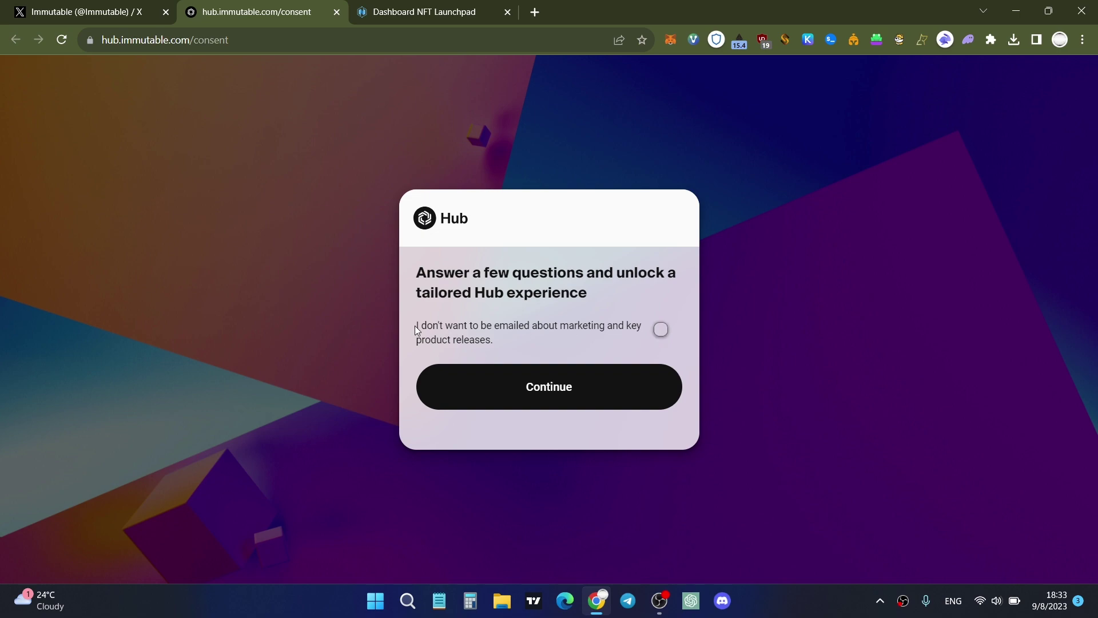
- Opt out of marketing emails, continue, and accept the Protocol Agreement to finish onboarding
drag(416, 326, 496, 339)
click(661, 330)
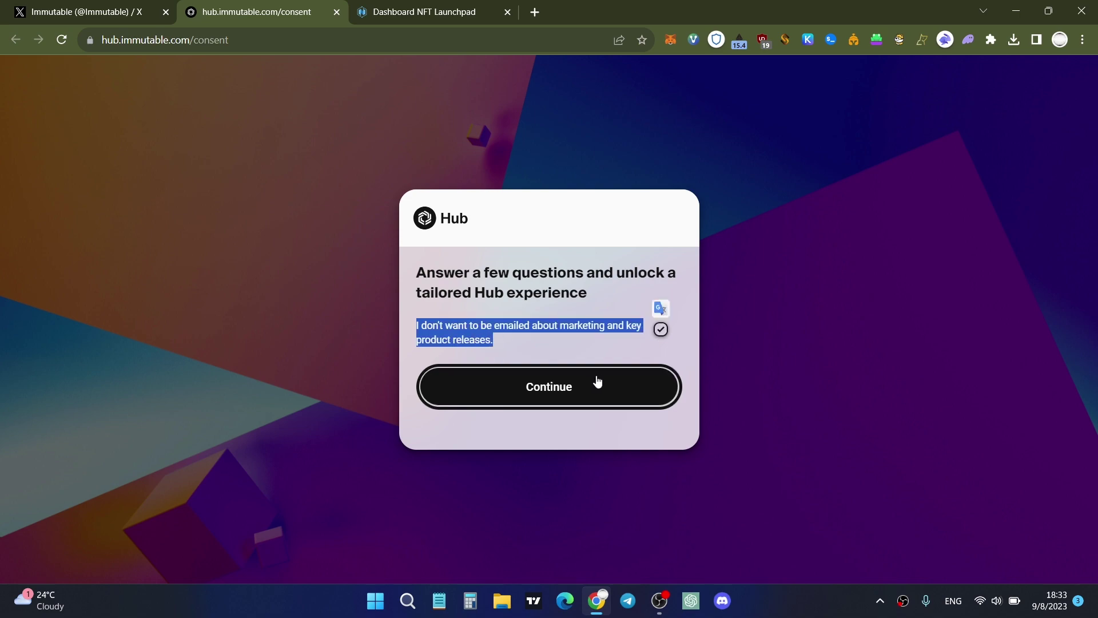
click(584, 389)
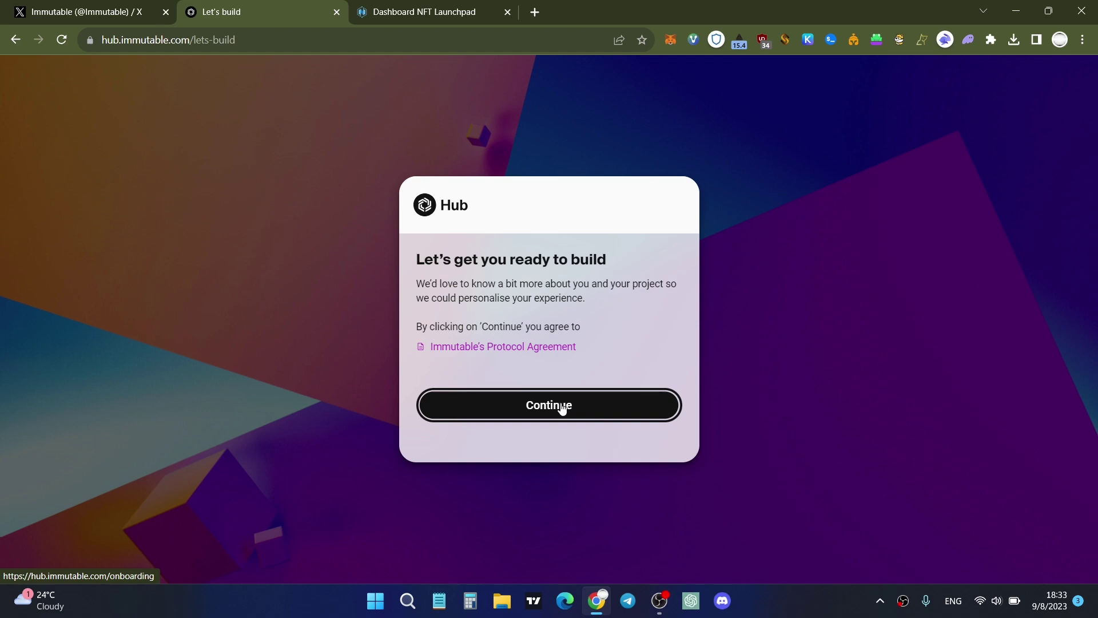
click(562, 407)
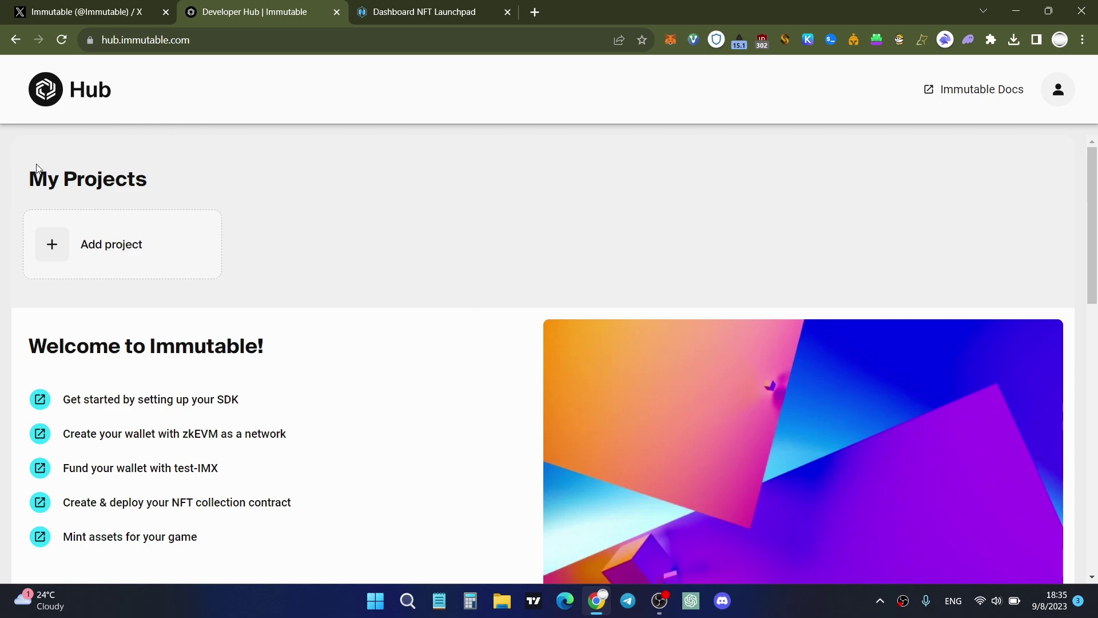
- Look over the empty My Projects page and its welcome checklist
drag(29, 178, 88, 163)
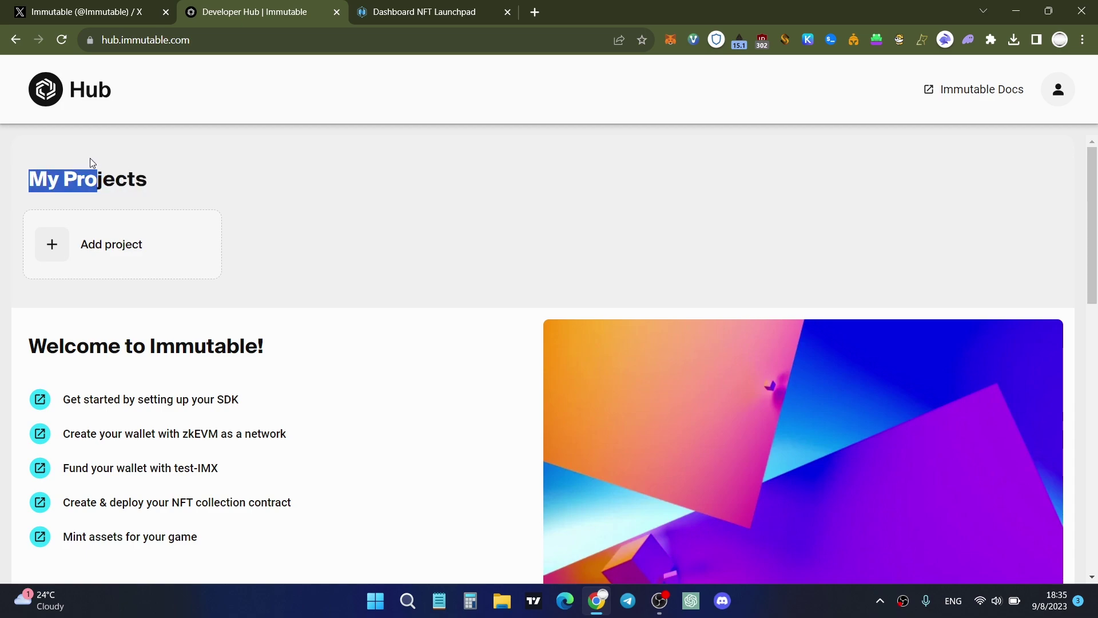
click(88, 166)
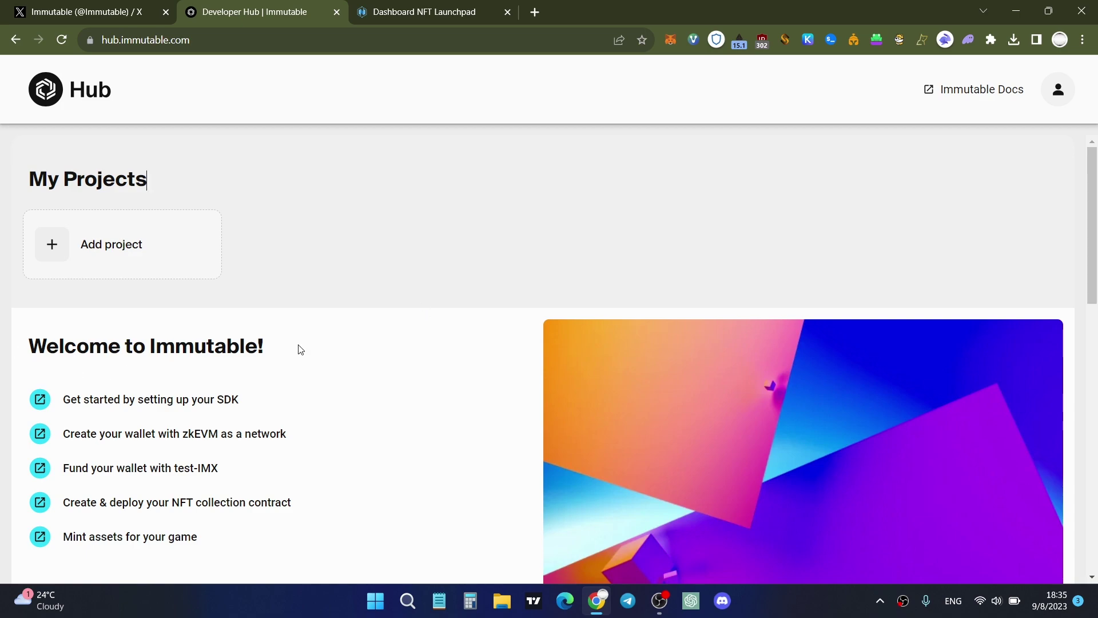
scroll(346, 347, down, 3)
scroll(346, 346, up, 3)
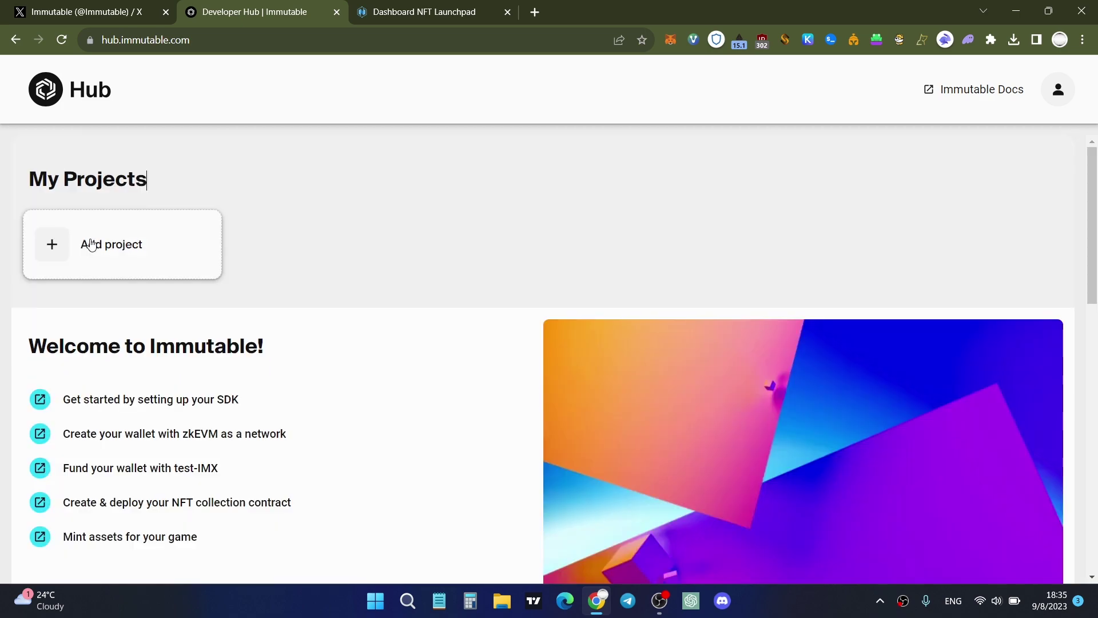
- Add a project named CoinEngineer that uses the Immutable zkEVM rollup
click(60, 247)
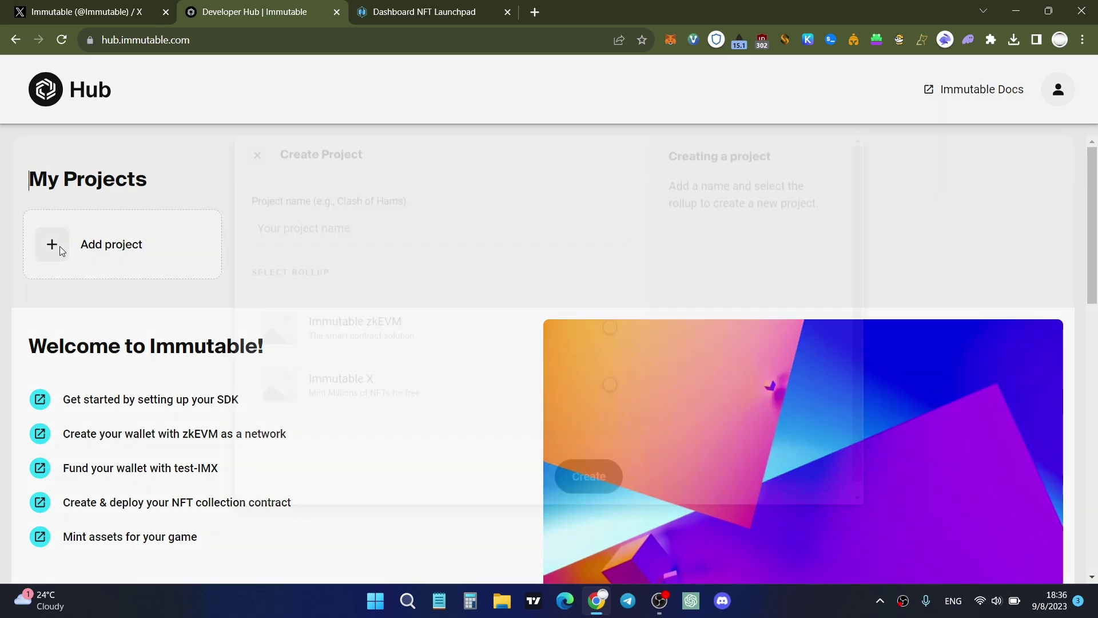
click(353, 230)
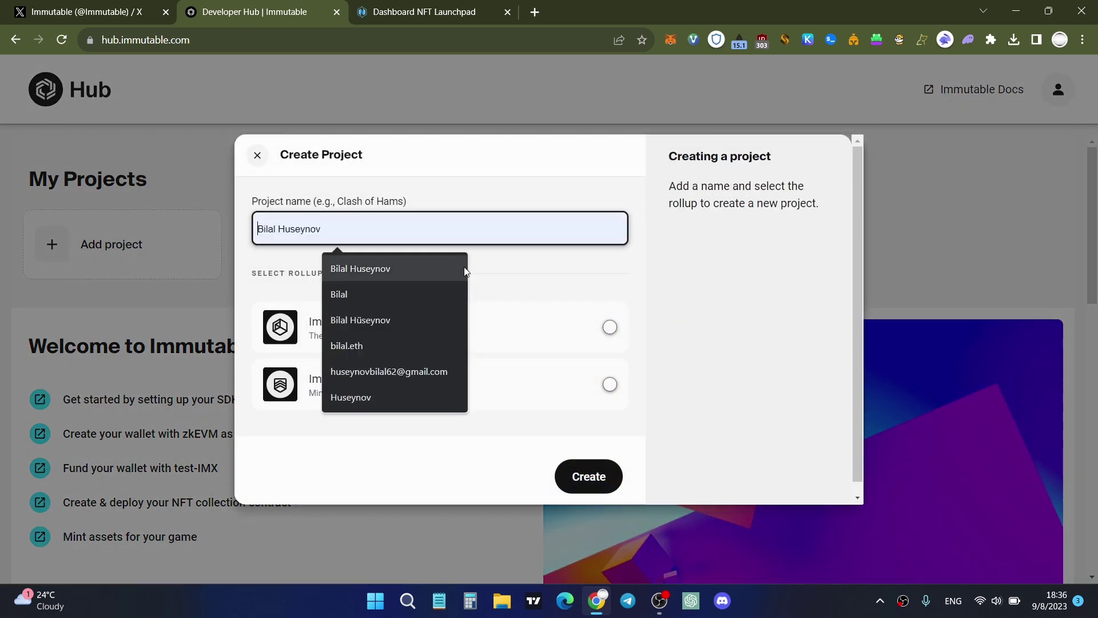
text(CoinEngineer)
click(360, 307)
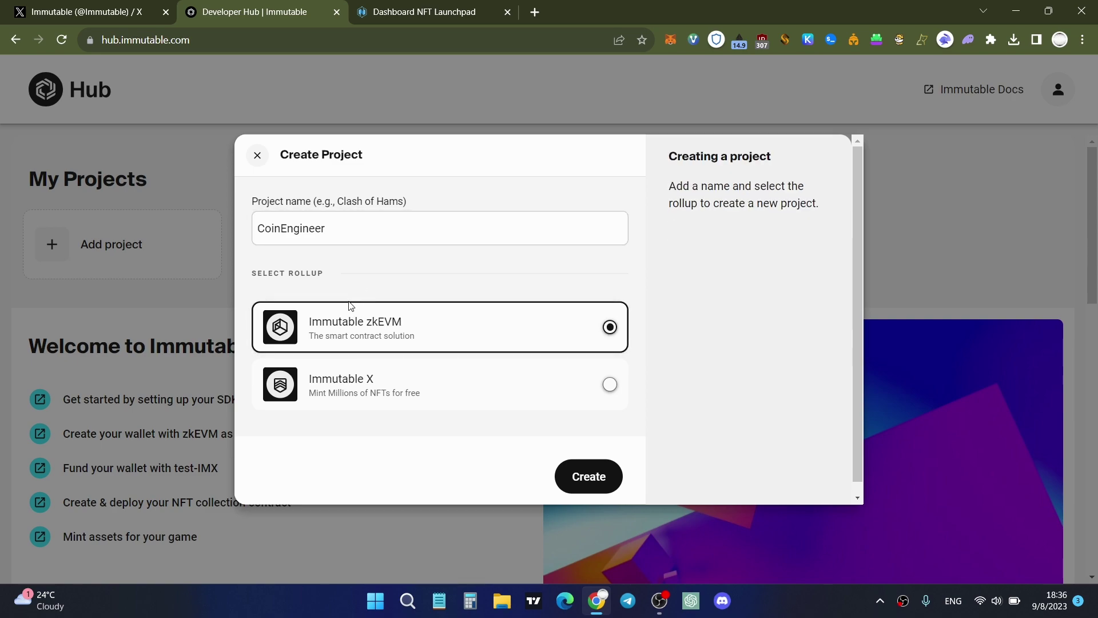
mouse_move(312, 393)
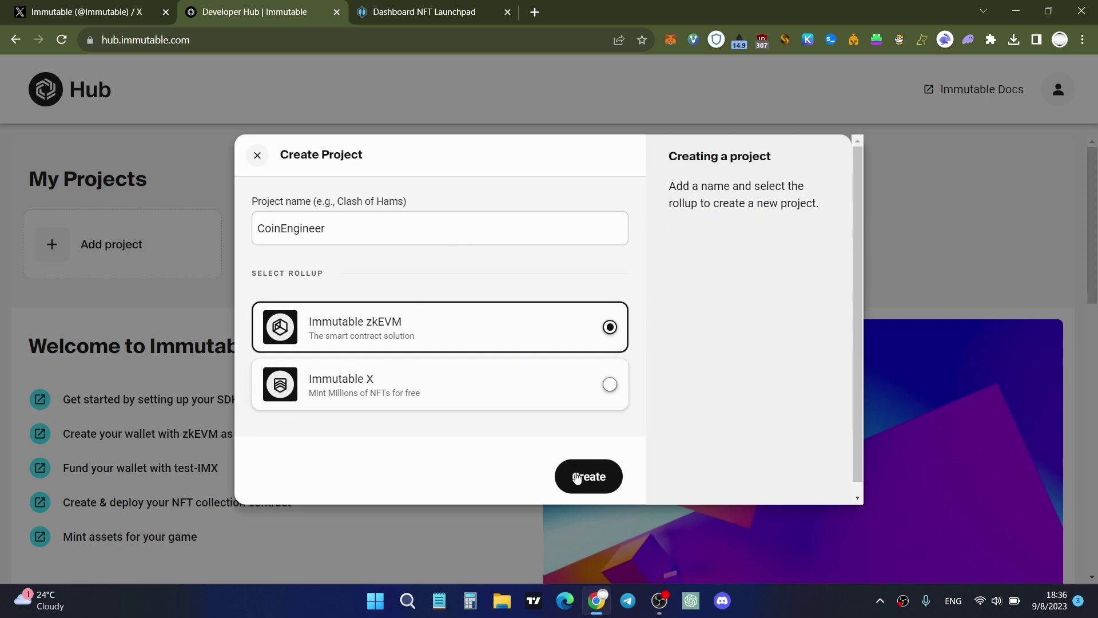
scroll(564, 436, down, 1)
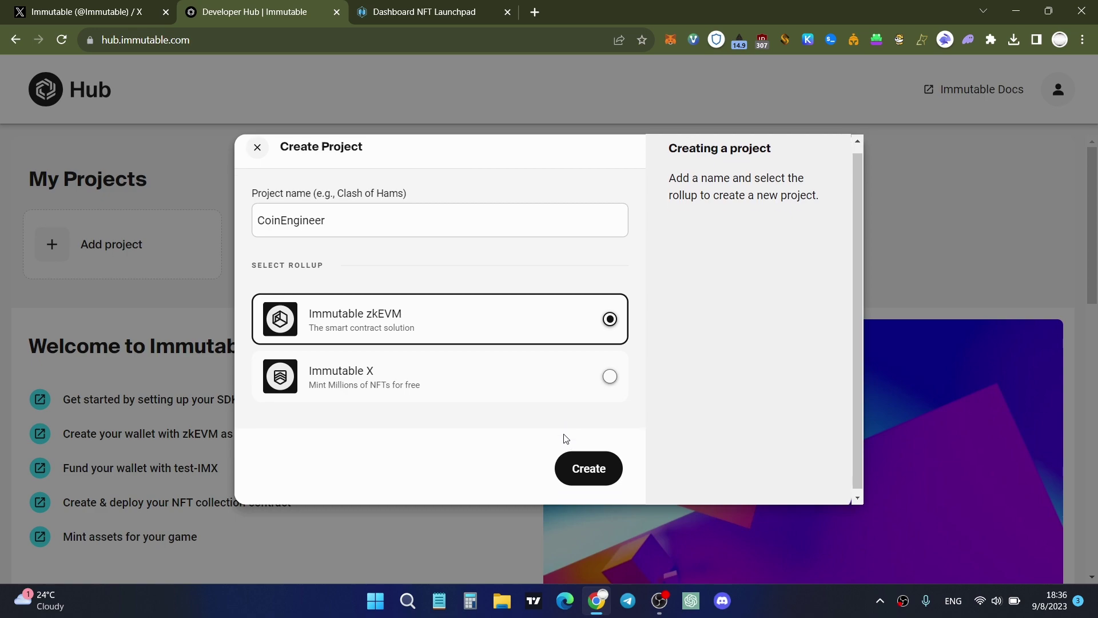
- Create the project, then create a Testnet environment named CoinEngineer
click(595, 478)
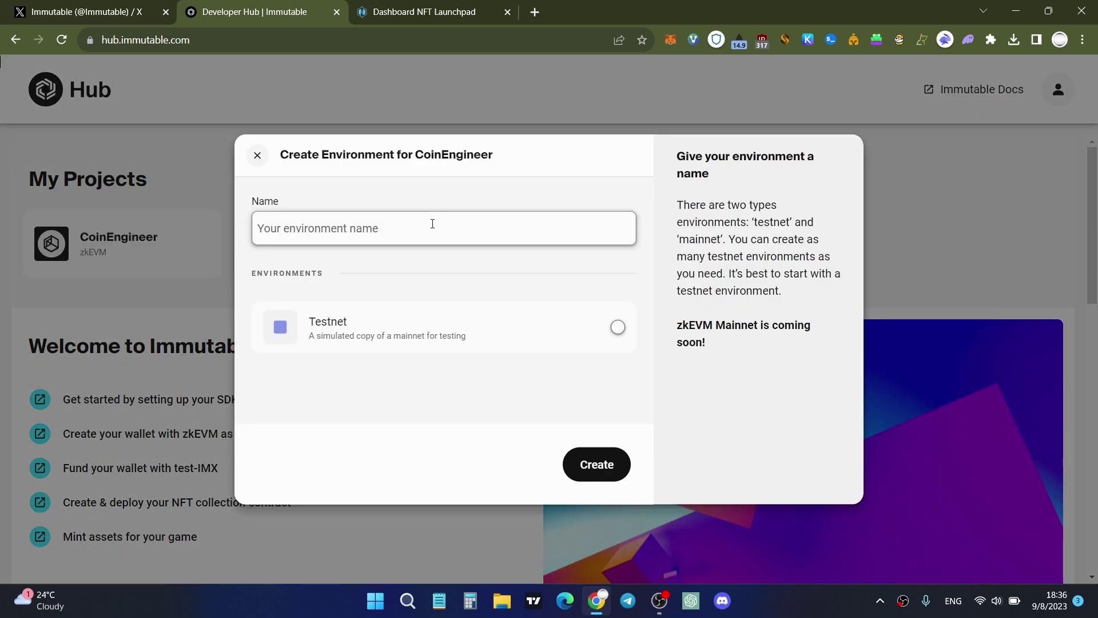
text(fg)
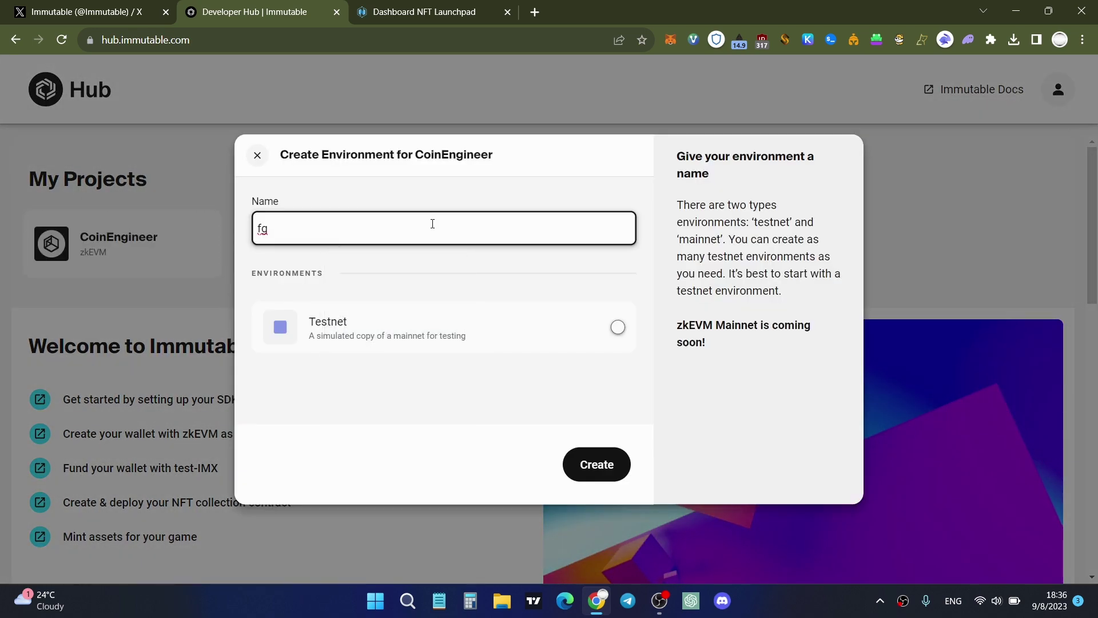
key(ctrl+a)
text(CoinEngineer)
click(424, 328)
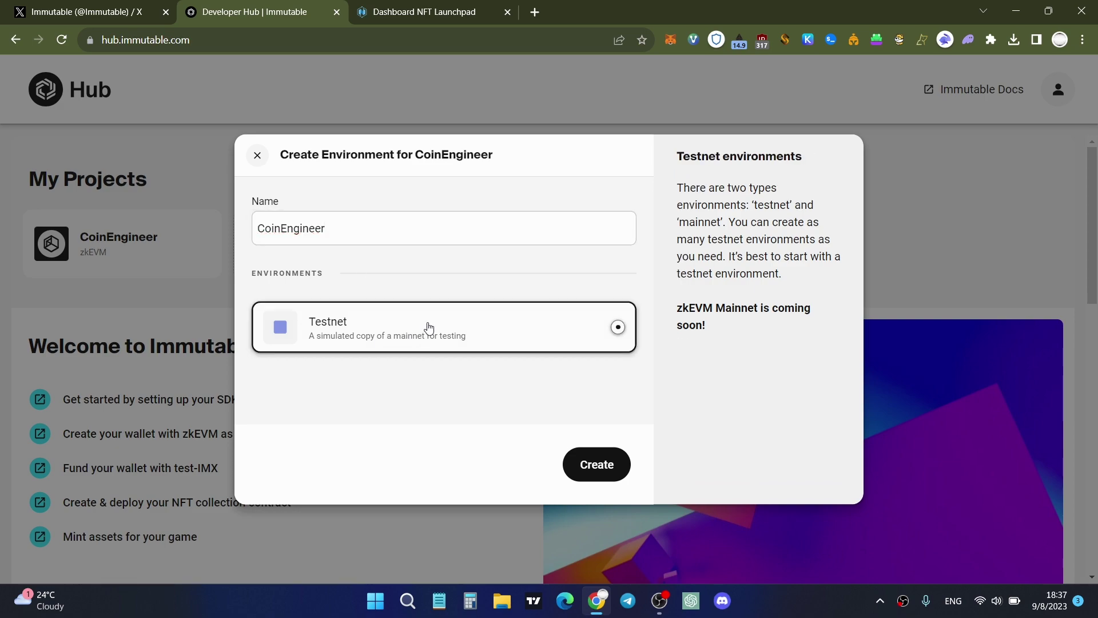
click(590, 466)
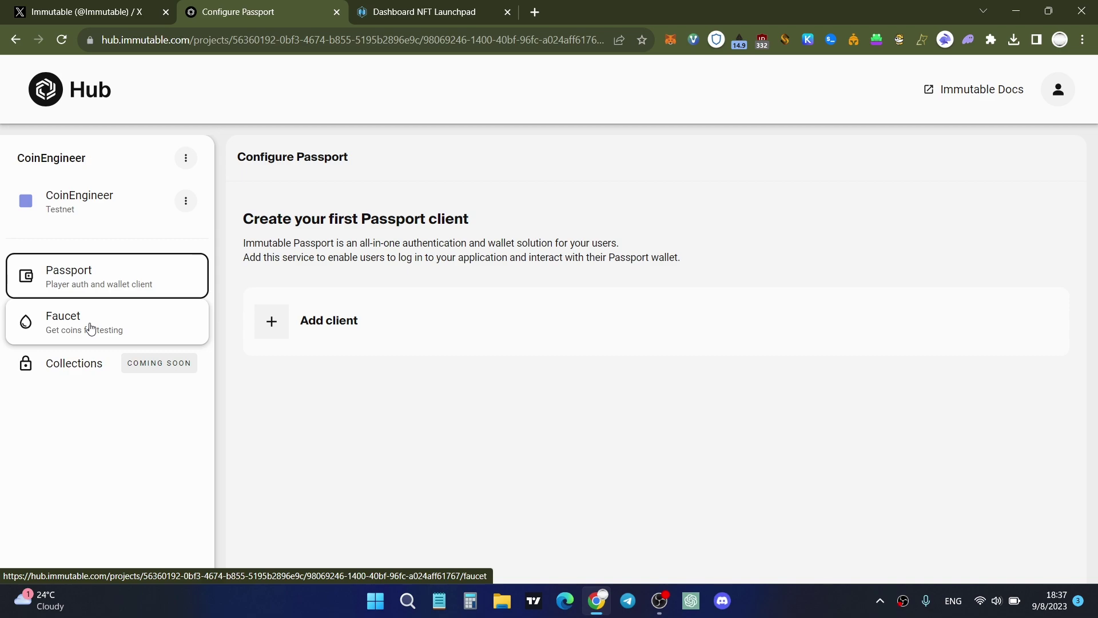
- Open the project's faucet offering 0.05 Test-IMX and select its wallet address field
click(130, 322)
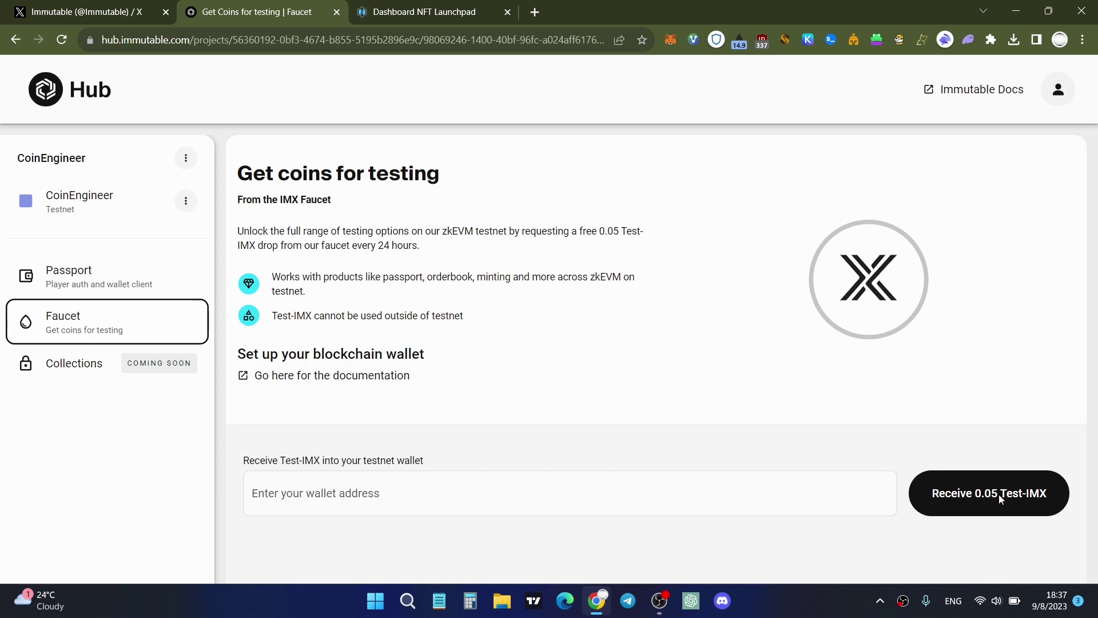
click(338, 490)
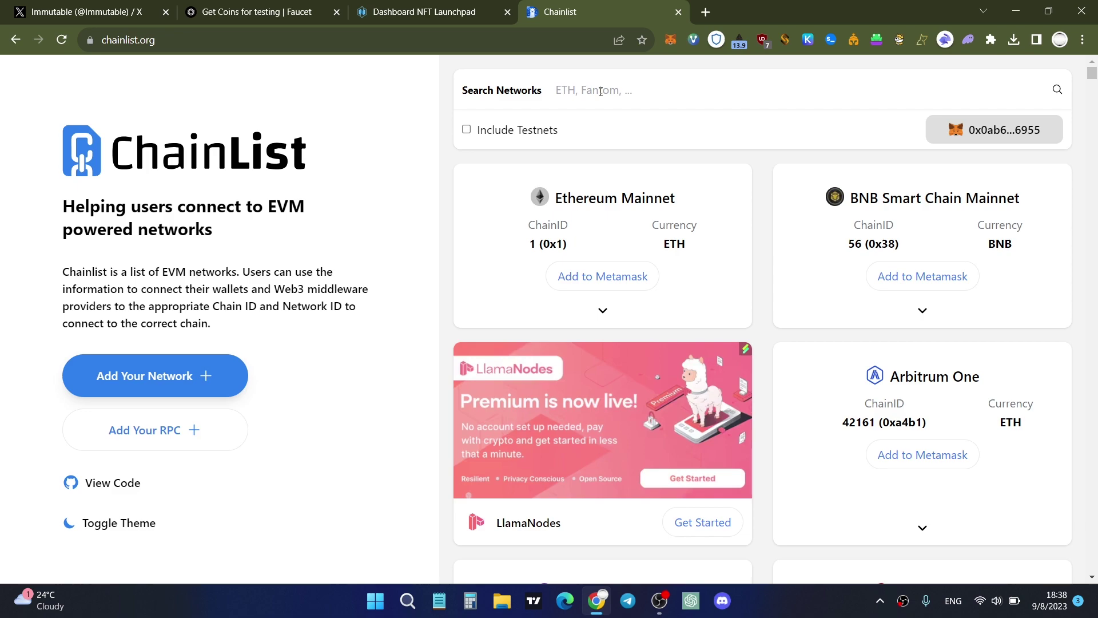
- Search Chainlist networks, including testnets, for 'Immutable' and open the MetaMask wallet
click(466, 131)
click(590, 93)
text(Immutable)
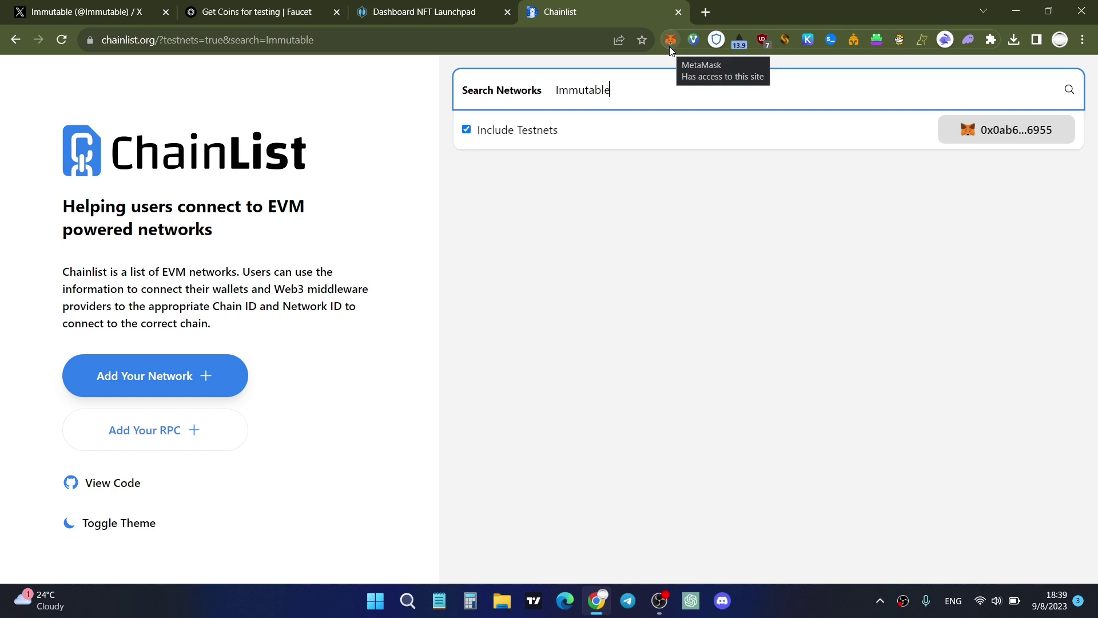
click(671, 40)
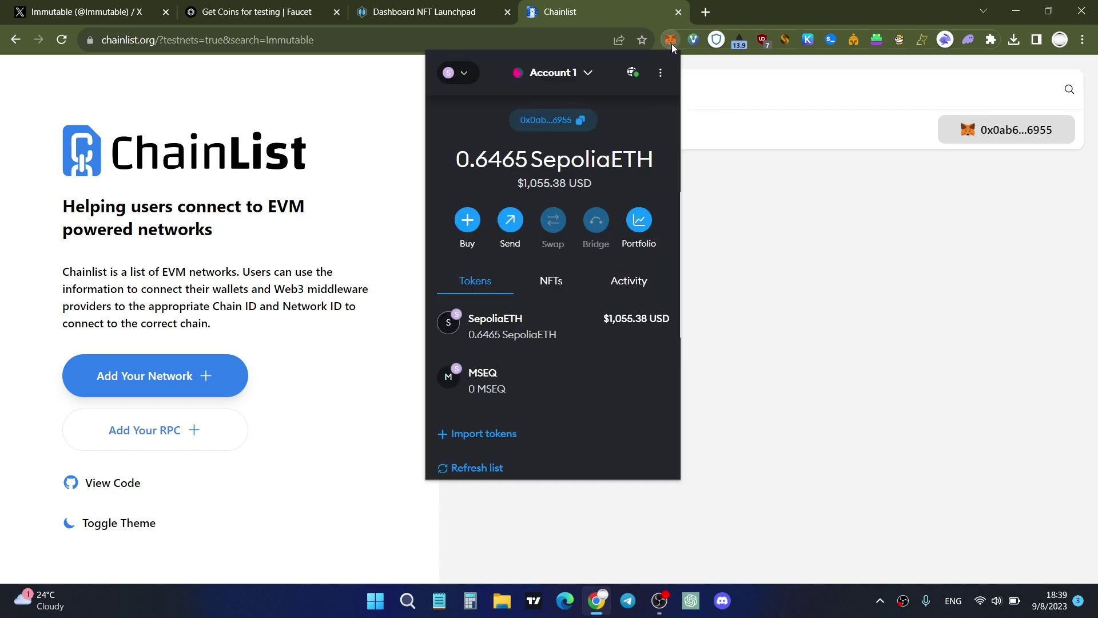
click(660, 74)
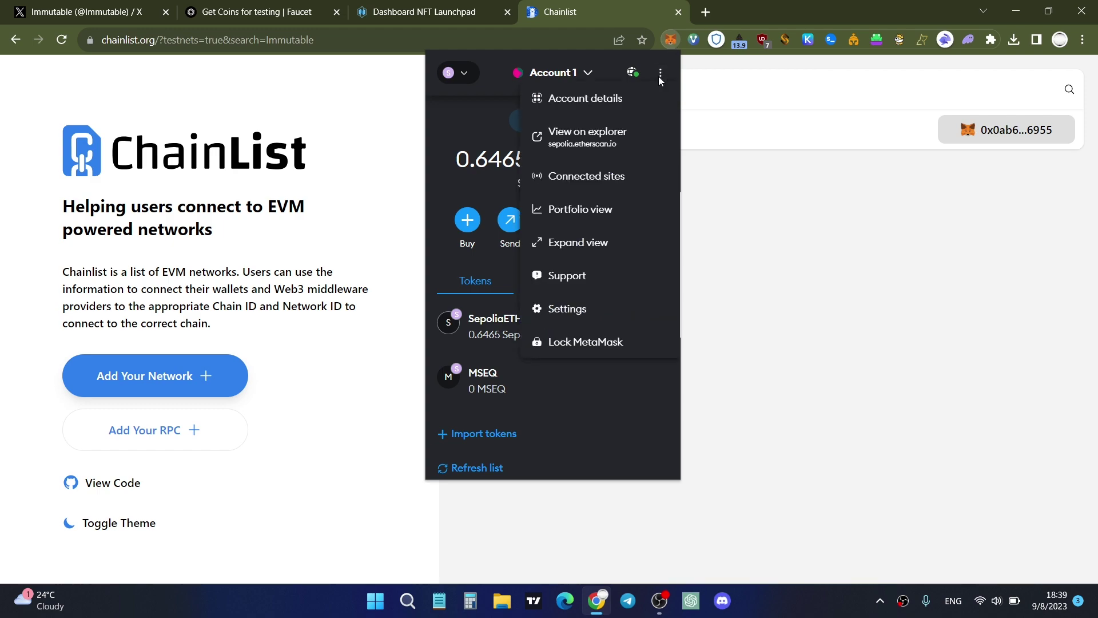
click(582, 316)
scroll(508, 360, down, 2)
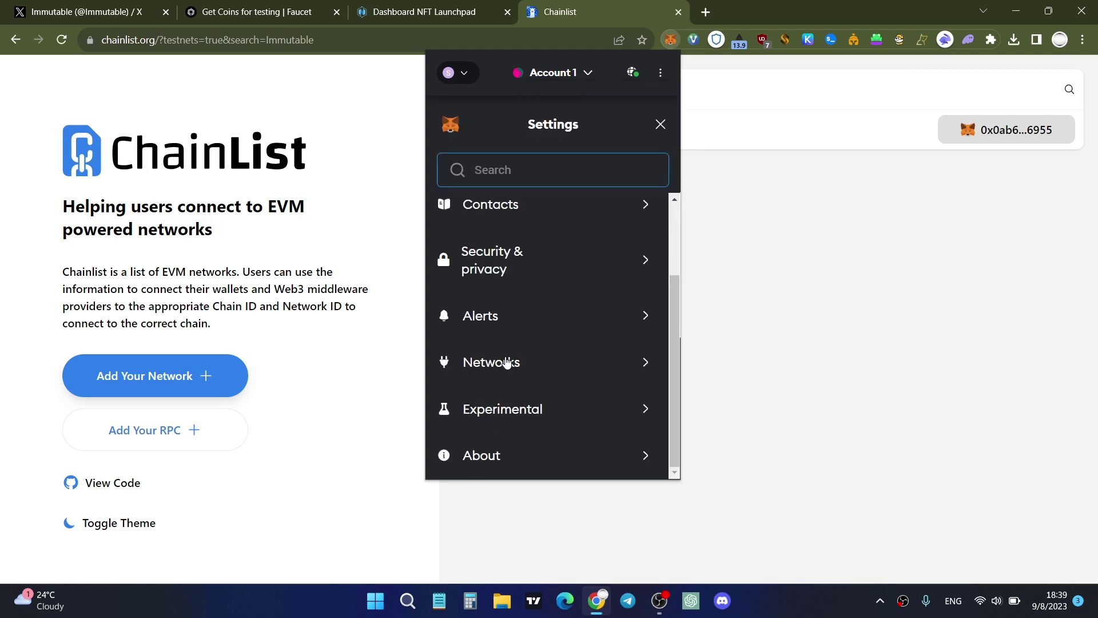
click(510, 362)
click(565, 458)
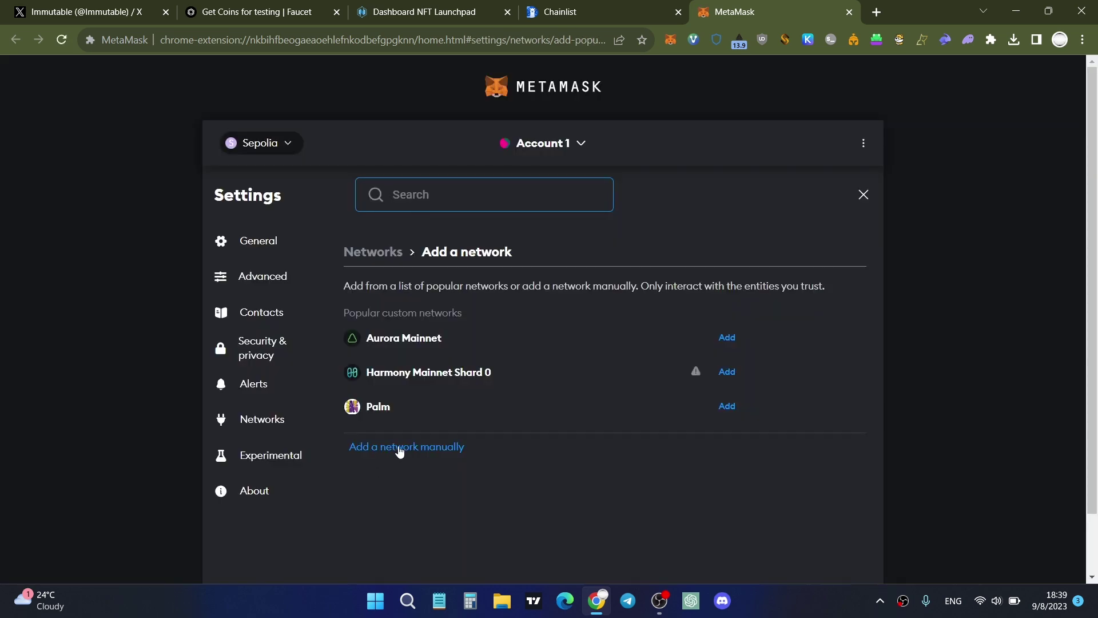
click(422, 447)
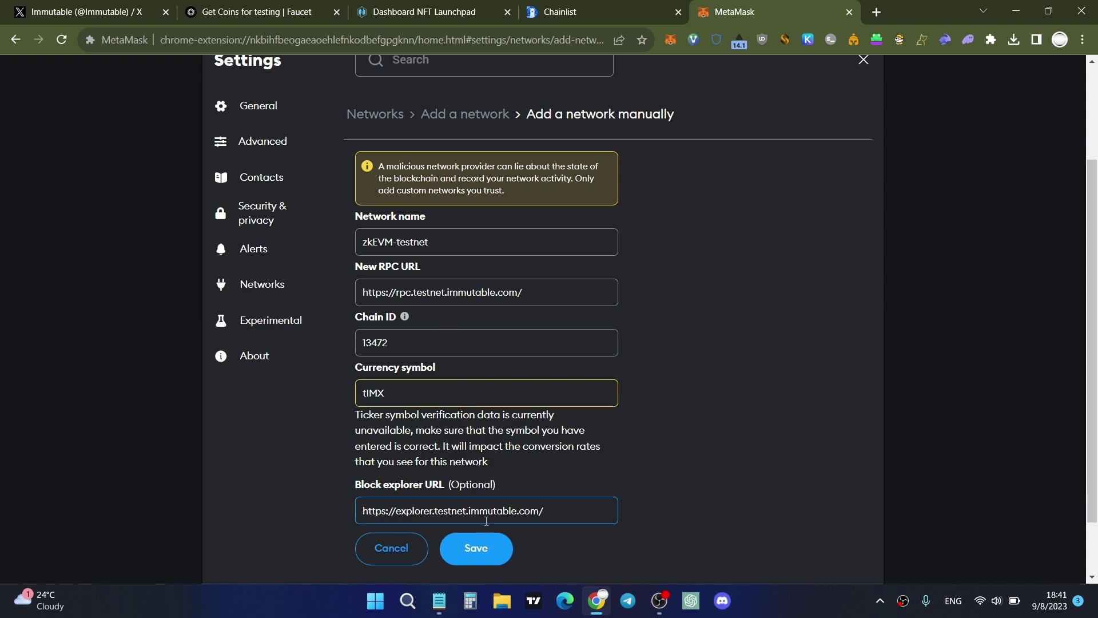
click(484, 552)
click(484, 553)
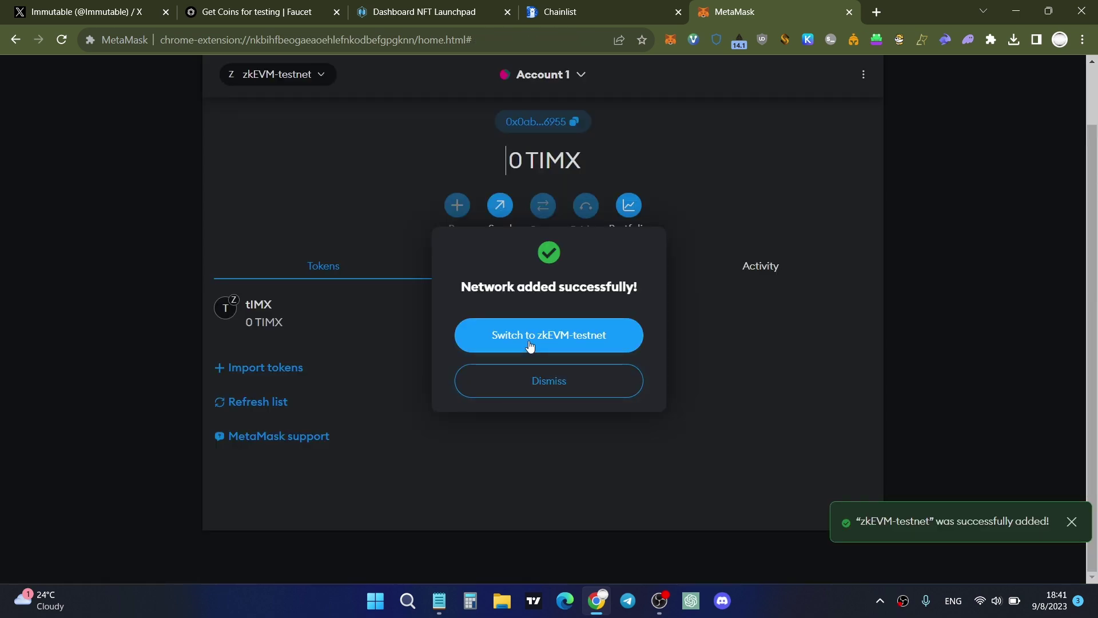
- Switch MetaMask to zkEVM-testnet and return to the Hub faucet tab
click(541, 339)
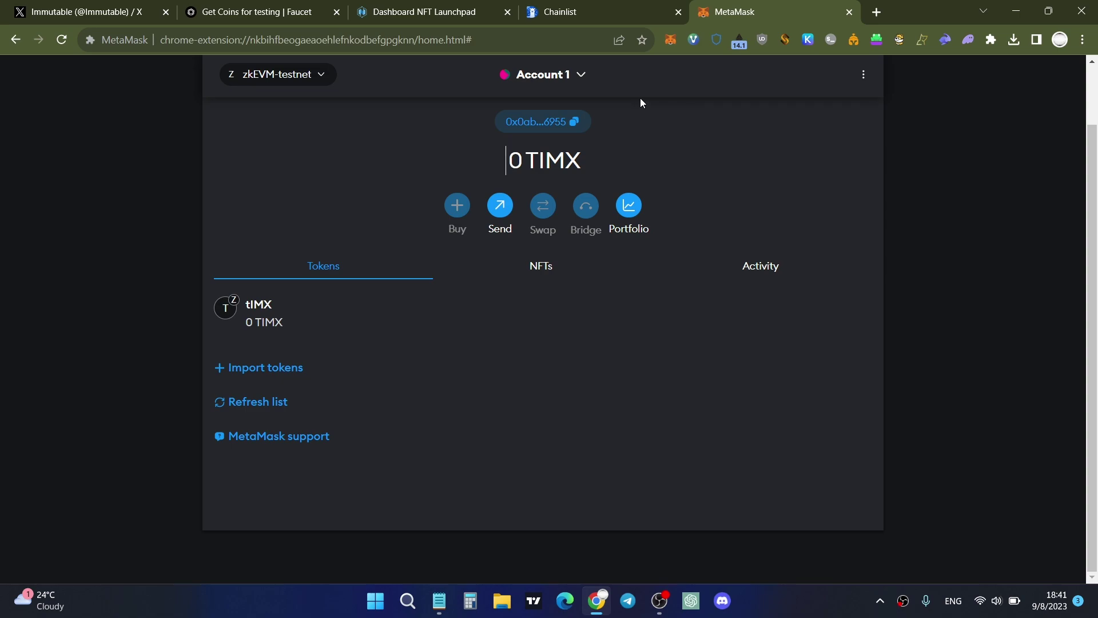
click(276, 9)
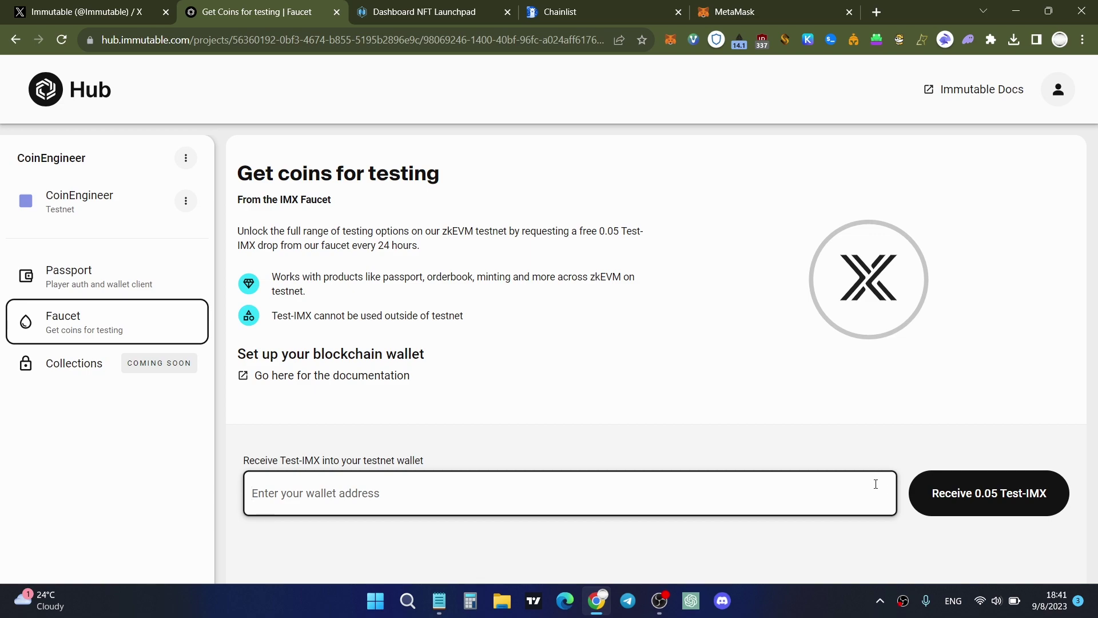
- Copy the MetaMask wallet address and paste it into the faucet's address field
click(743, 12)
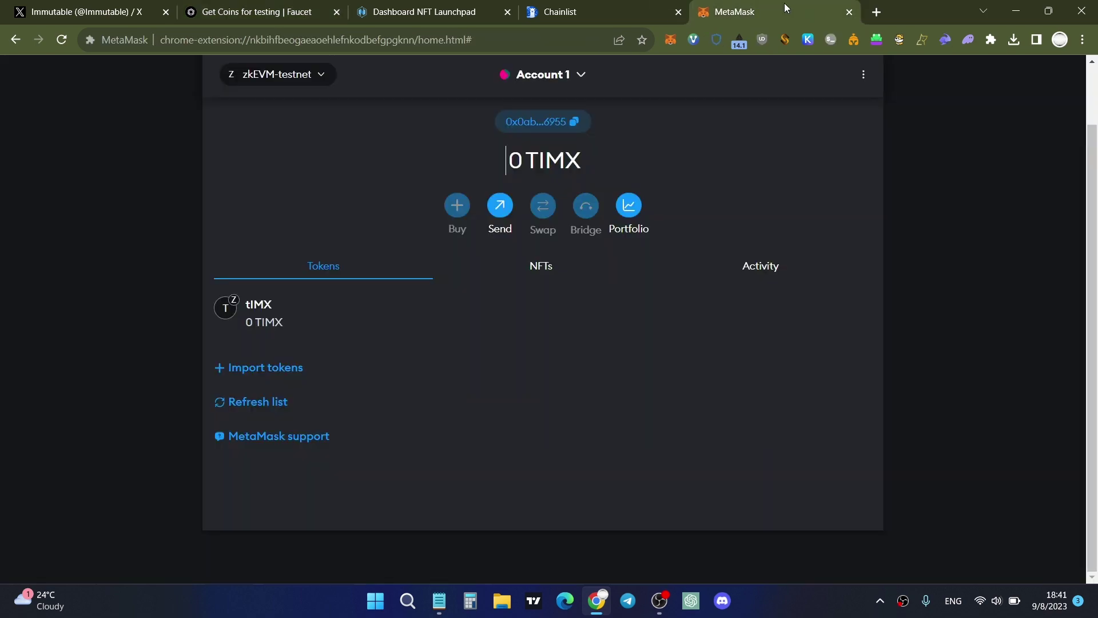
click(575, 122)
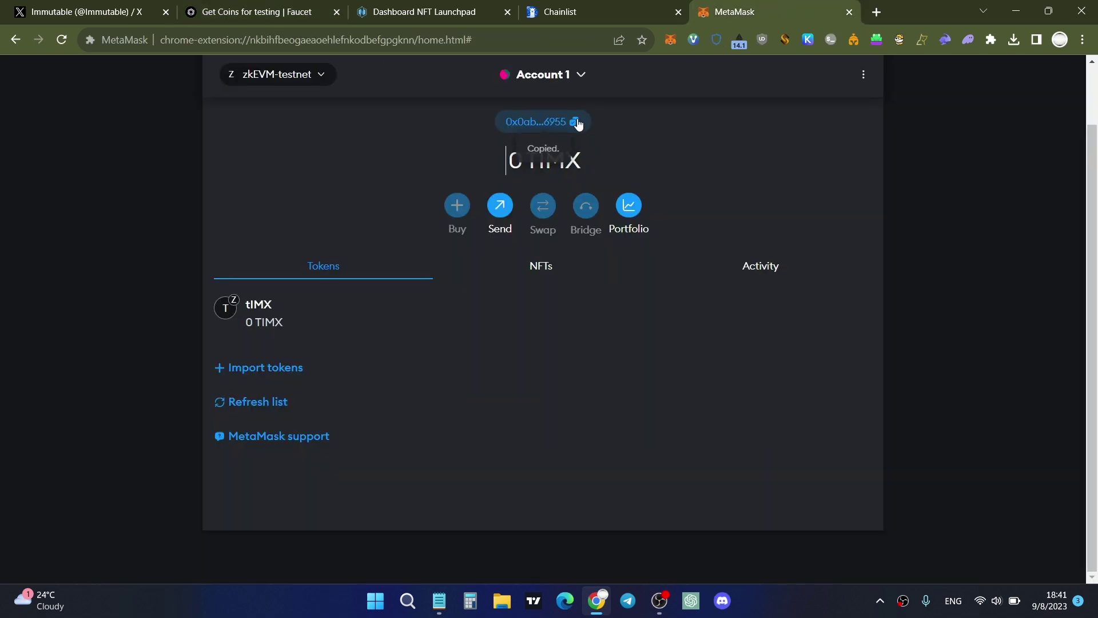
click(258, 11)
key(ctrl+v)
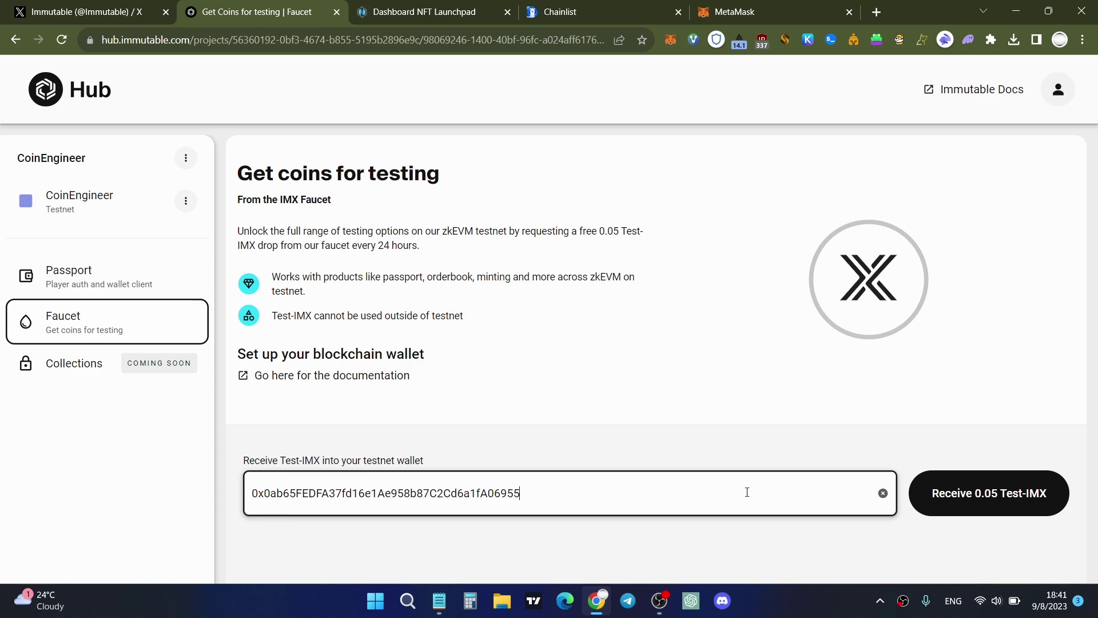
- Request 0.05 Test-IMX from the faucet and accept its terms to receive the coins
click(968, 499)
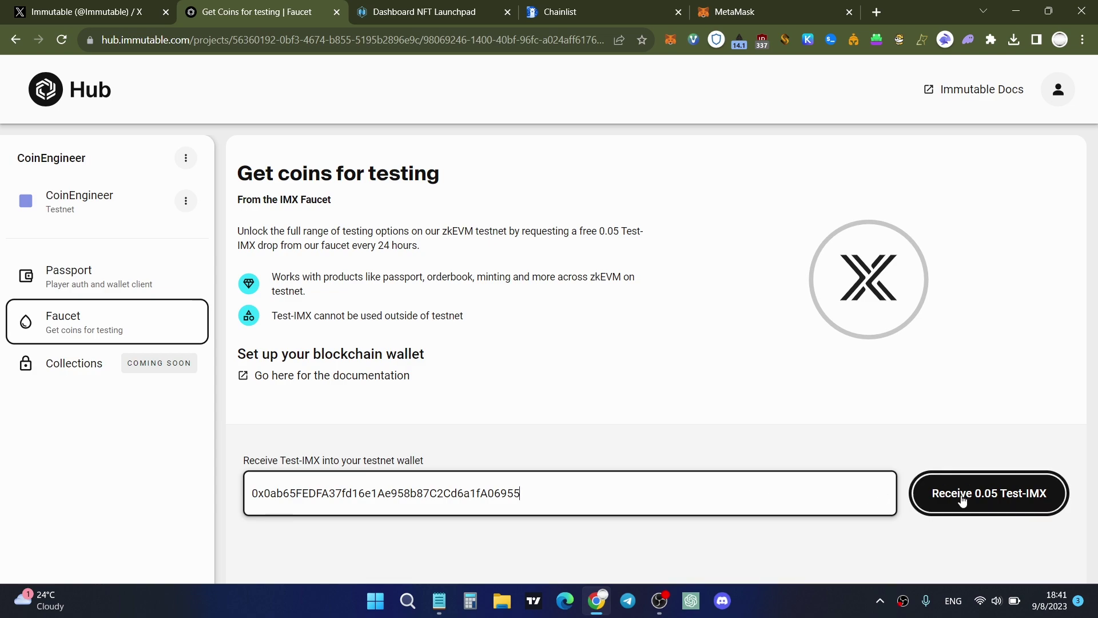
click(960, 500)
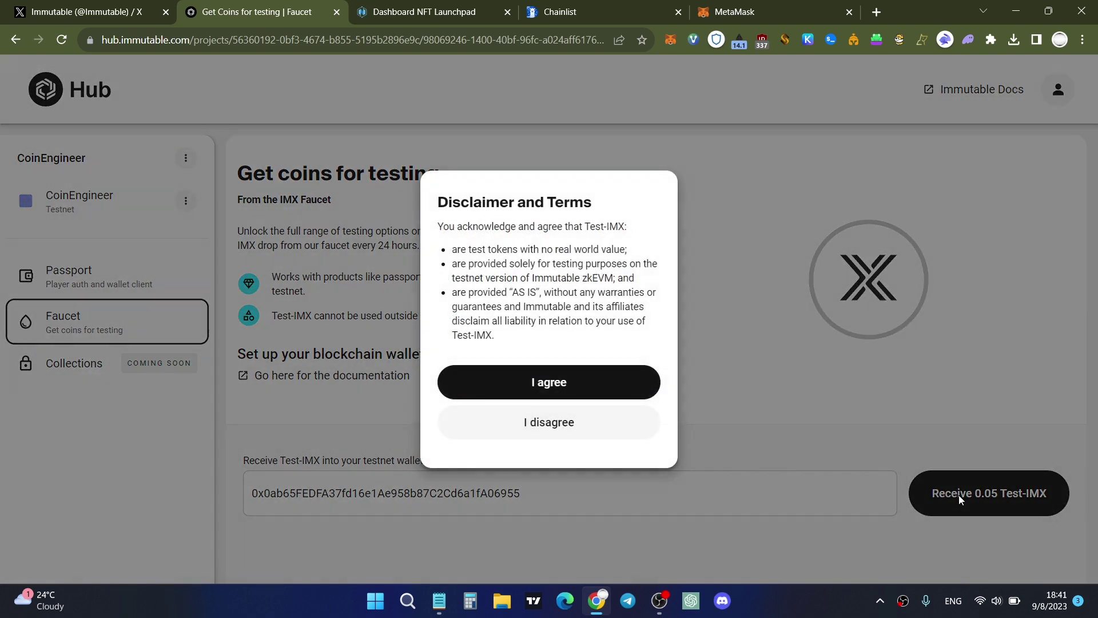
click(522, 379)
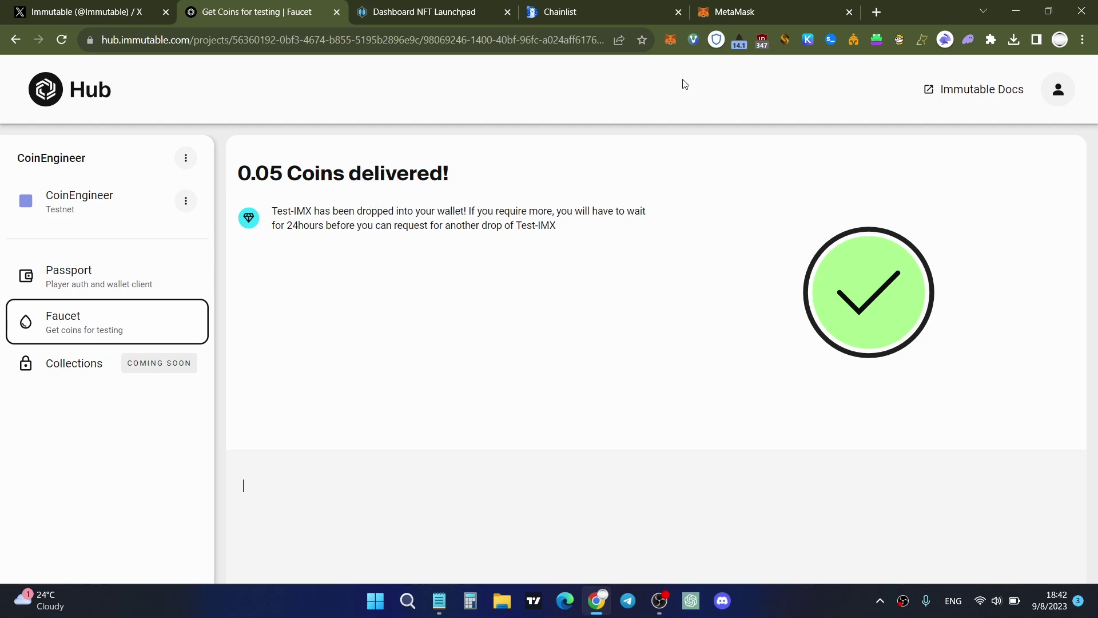
click(758, 5)
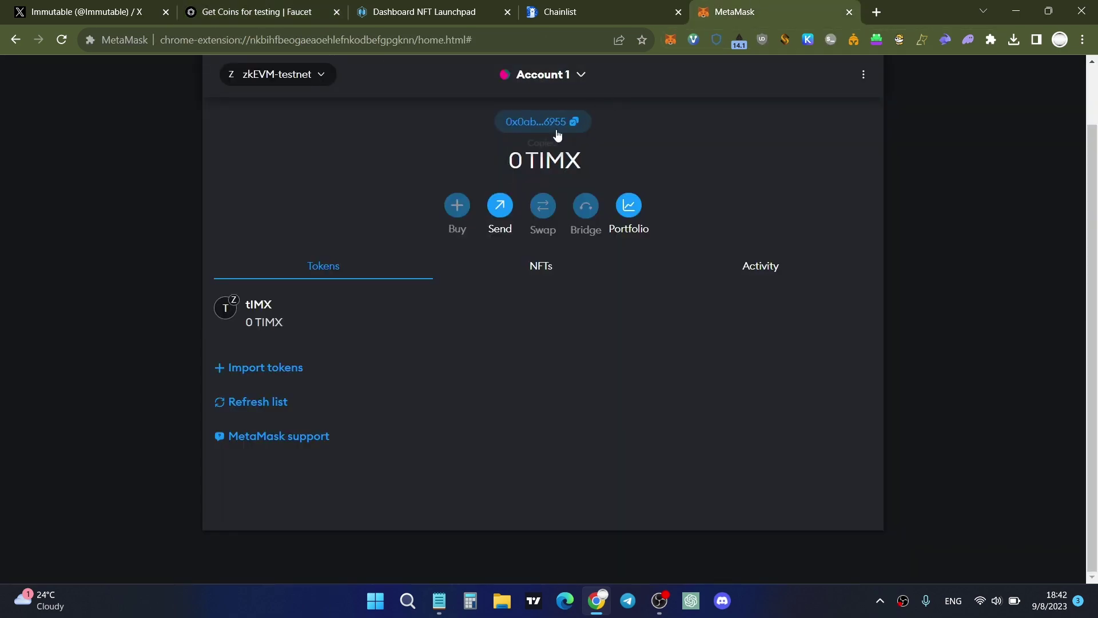
- Check in MetaMask that the wallet balance now reads 0.5 TIMX
scroll(553, 203, up, 1)
click(671, 40)
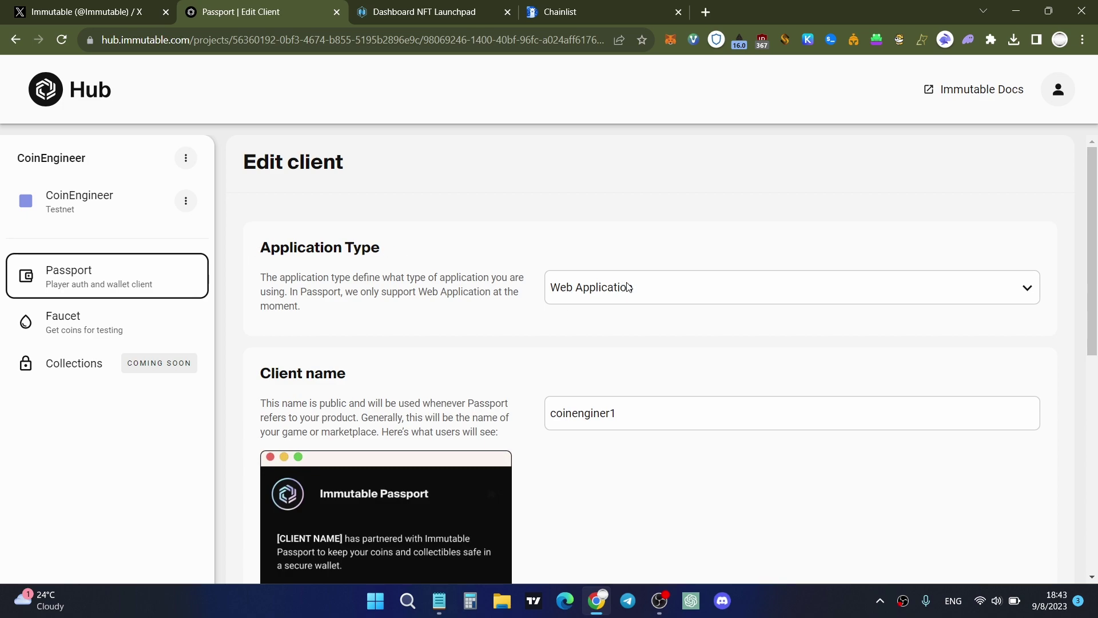
- Save the coinenginer1 Passport client from the bottom of the Edit client form
scroll(637, 326, down, 2)
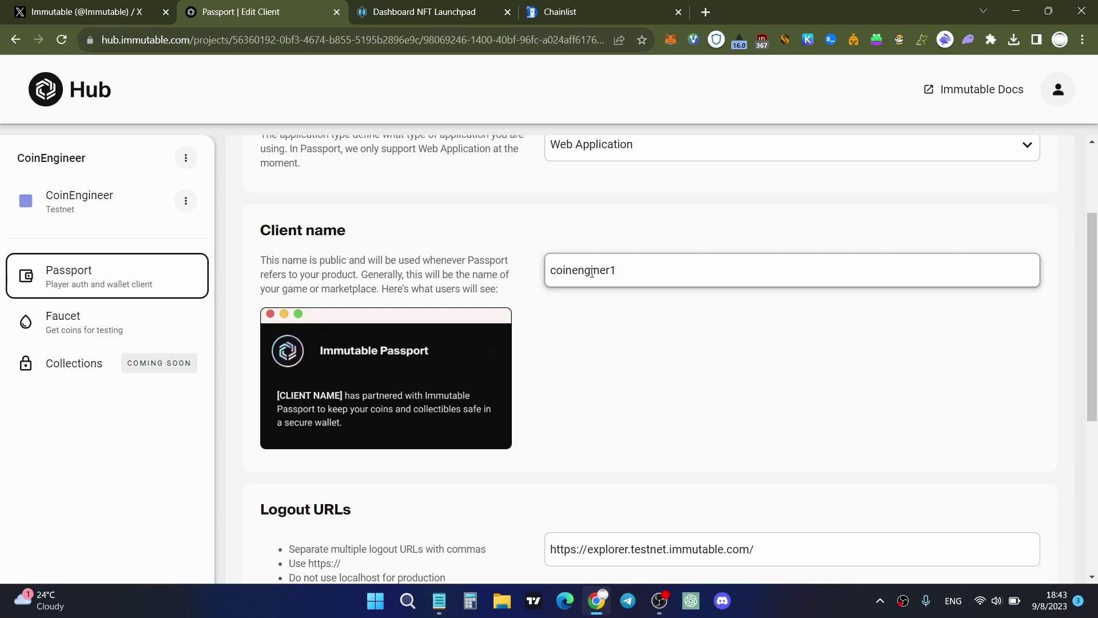
scroll(592, 274, down, 4)
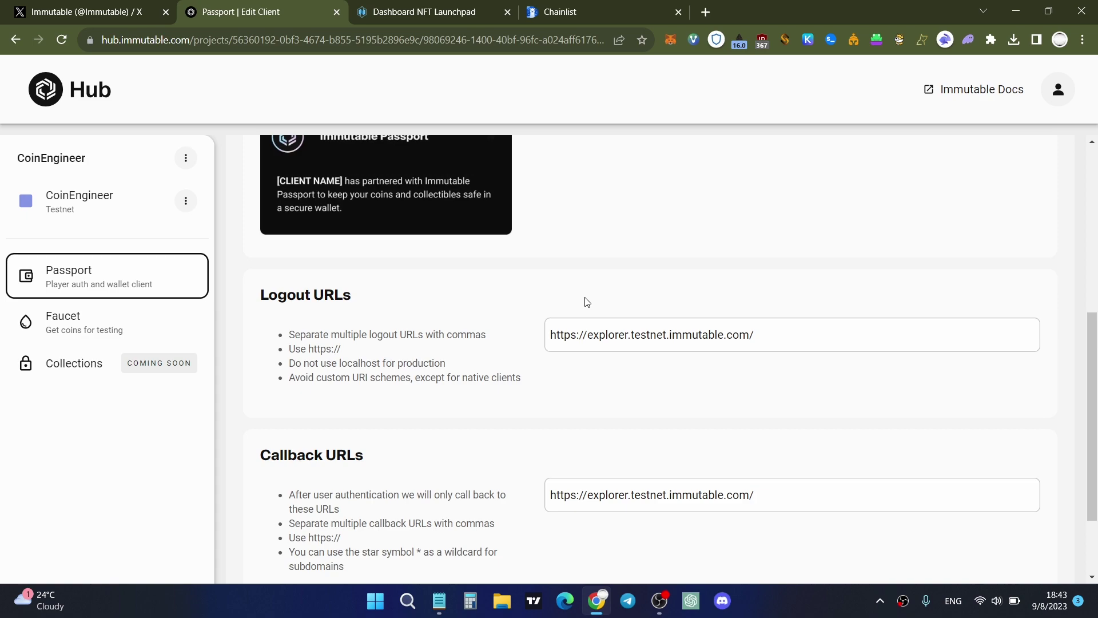
scroll(611, 301, down, 1)
scroll(612, 302, down, 1)
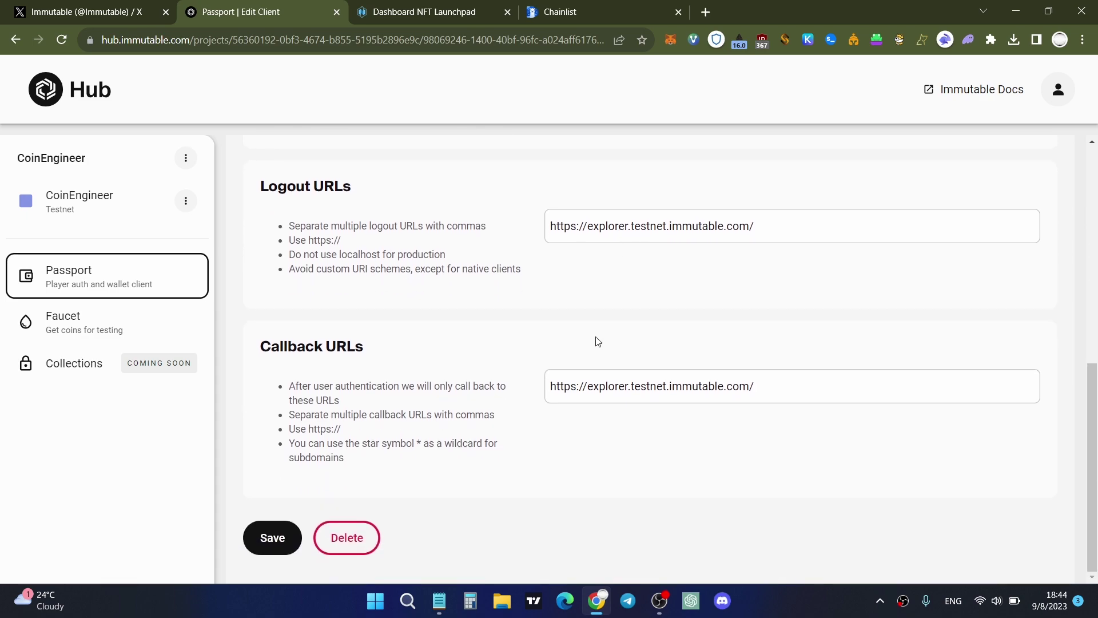
click(279, 550)
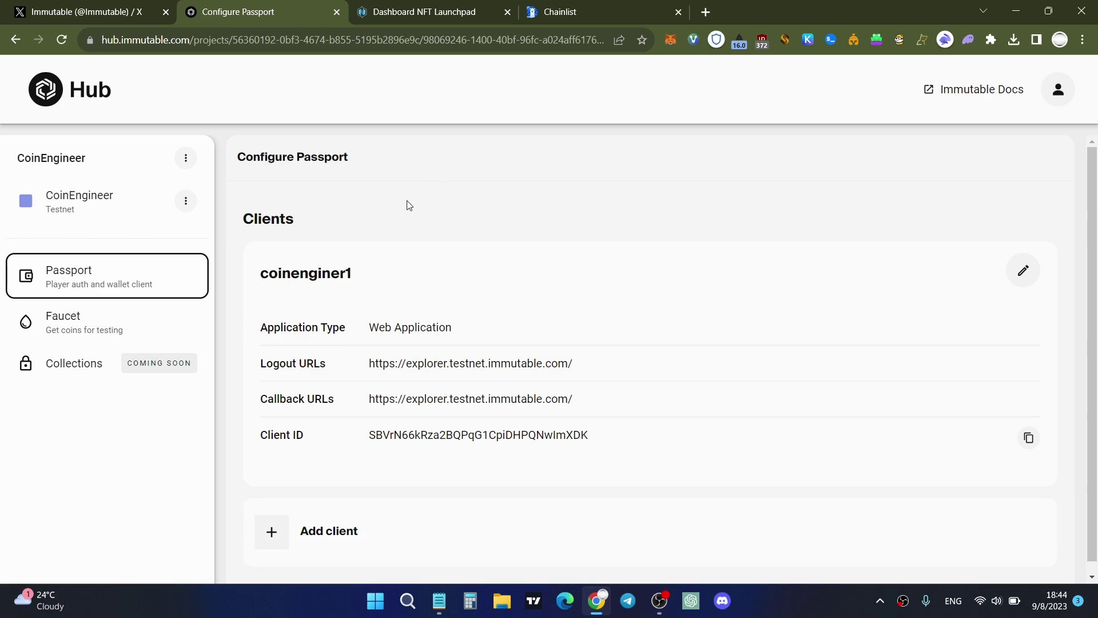
- Connect the MetaMask wallet to NFTs2Me and sign the verification message to log in
mouse_move(418, 4)
click(452, 9)
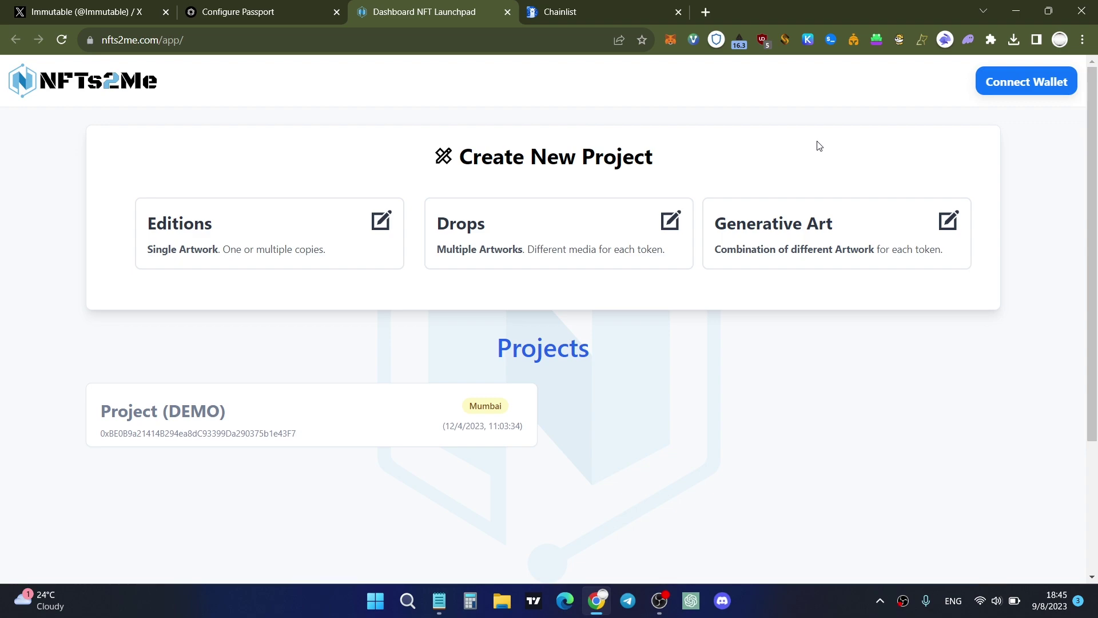
click(1023, 86)
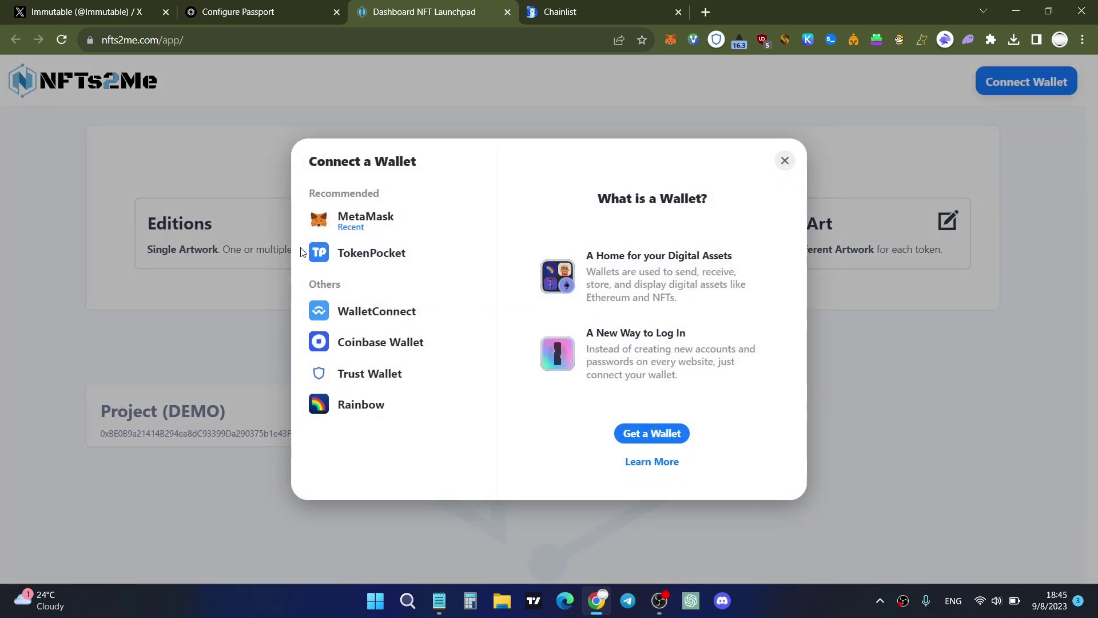
click(329, 229)
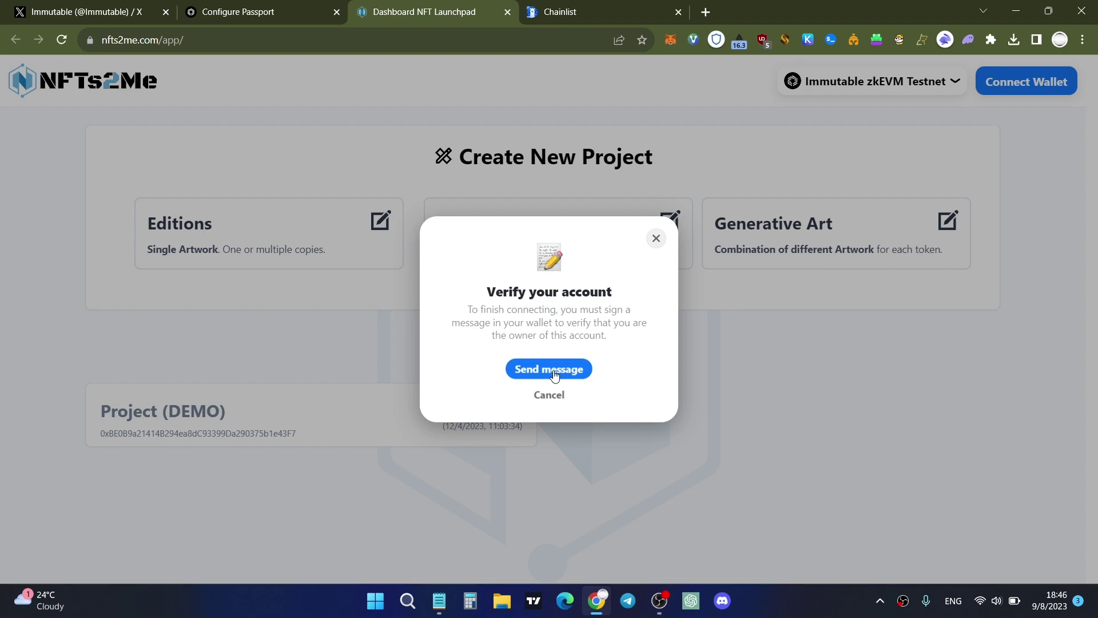
click(552, 371)
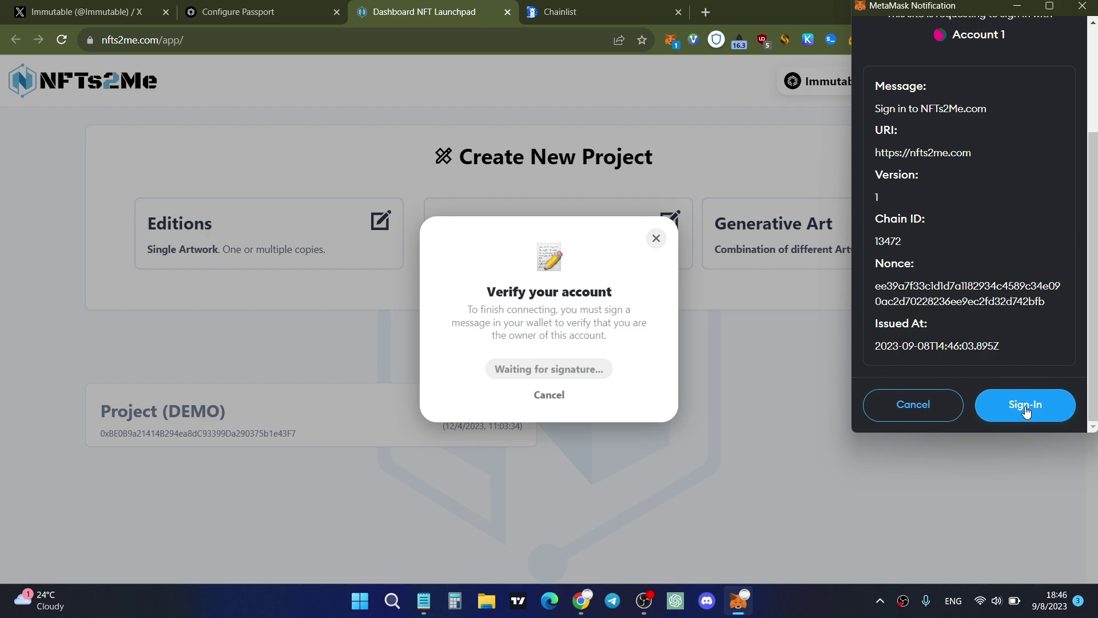
click(1027, 406)
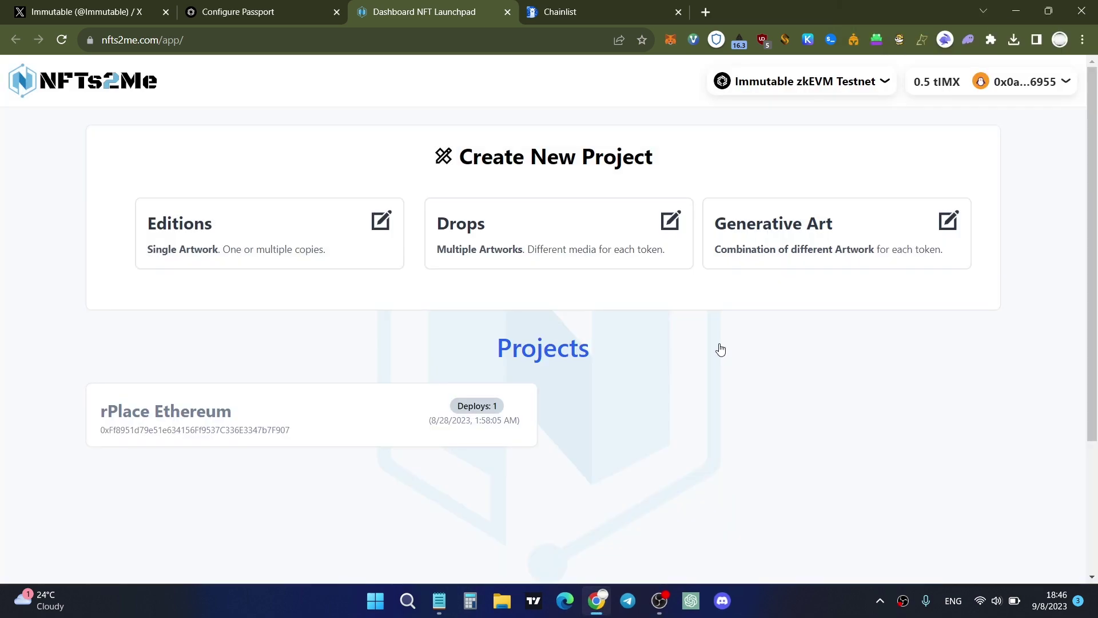
- Start an Editions project in NFTs2Me, then view the list of signed-in accounts
click(289, 239)
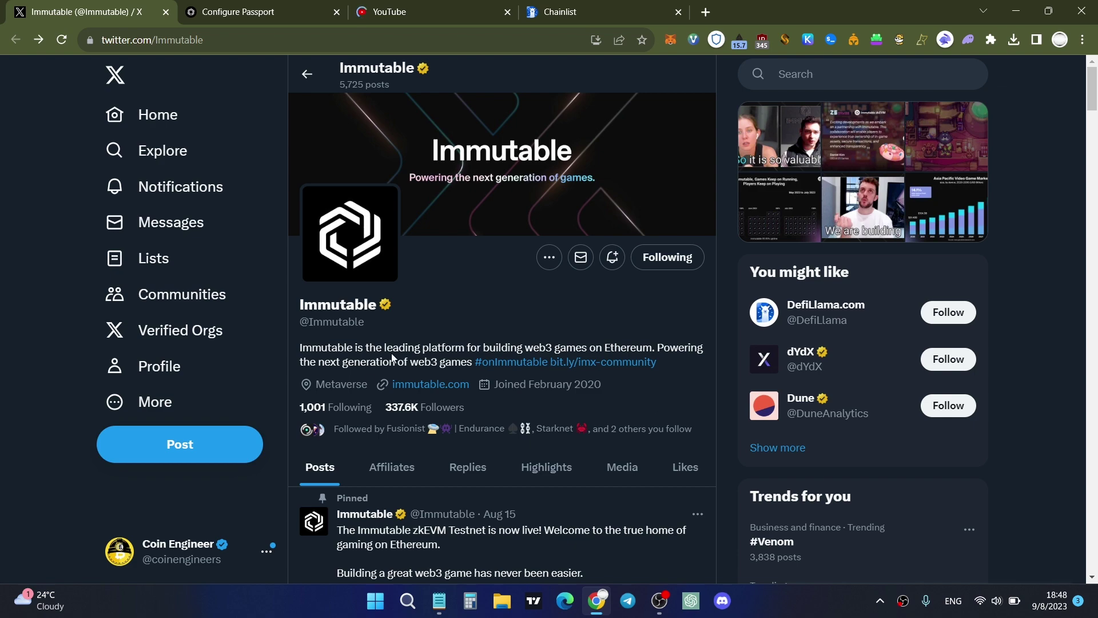
click(260, 552)
click(691, 392)
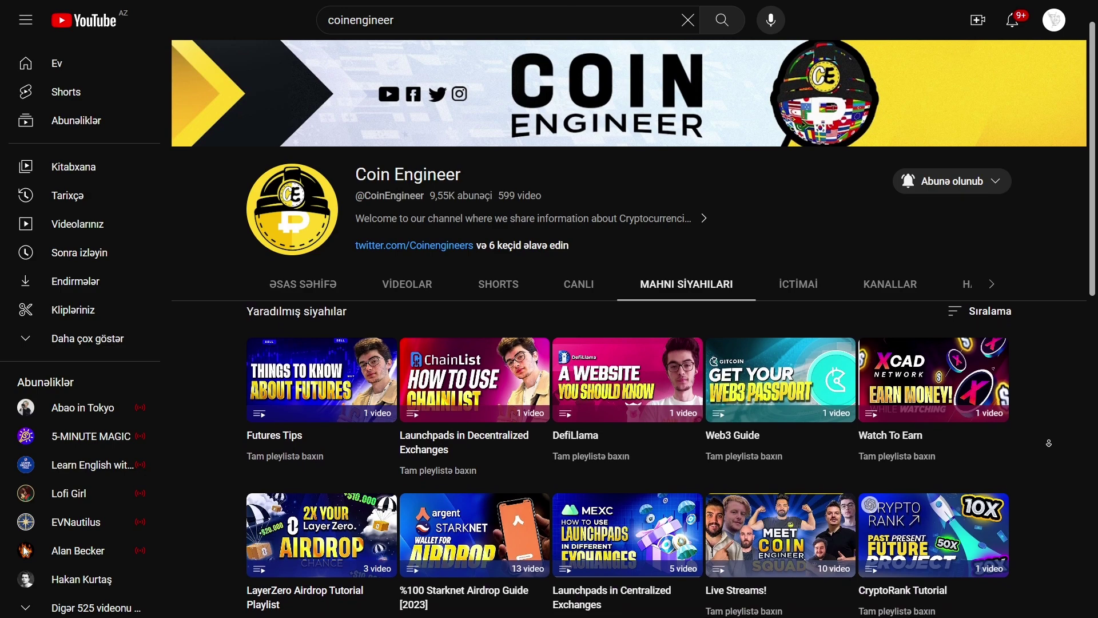
scroll(1049, 443, down, 1)
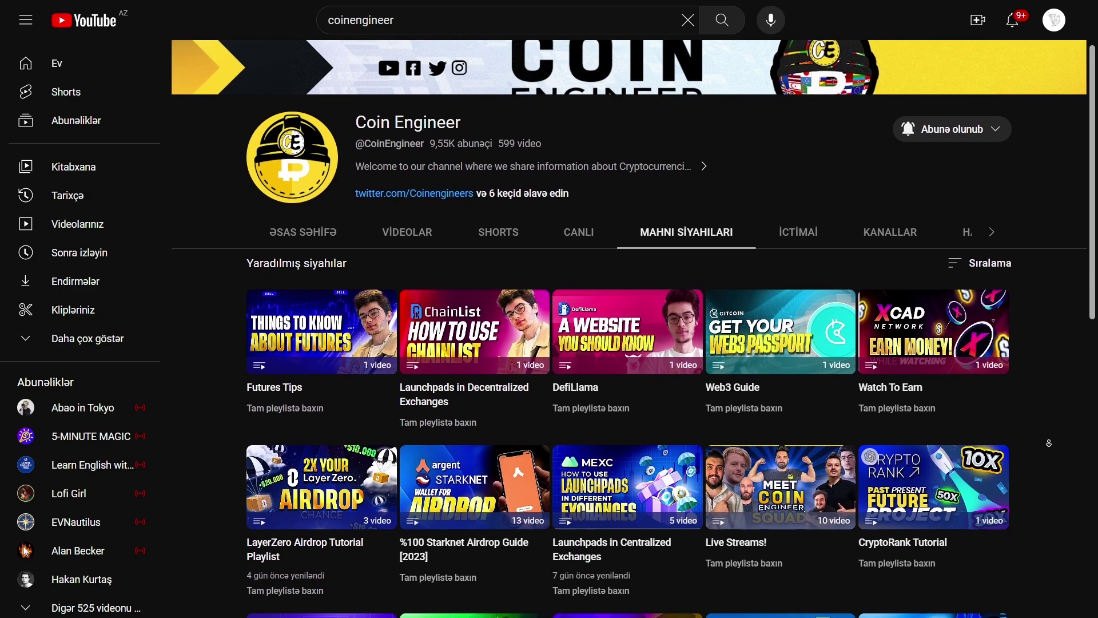
scroll(1048, 444, down, 1)
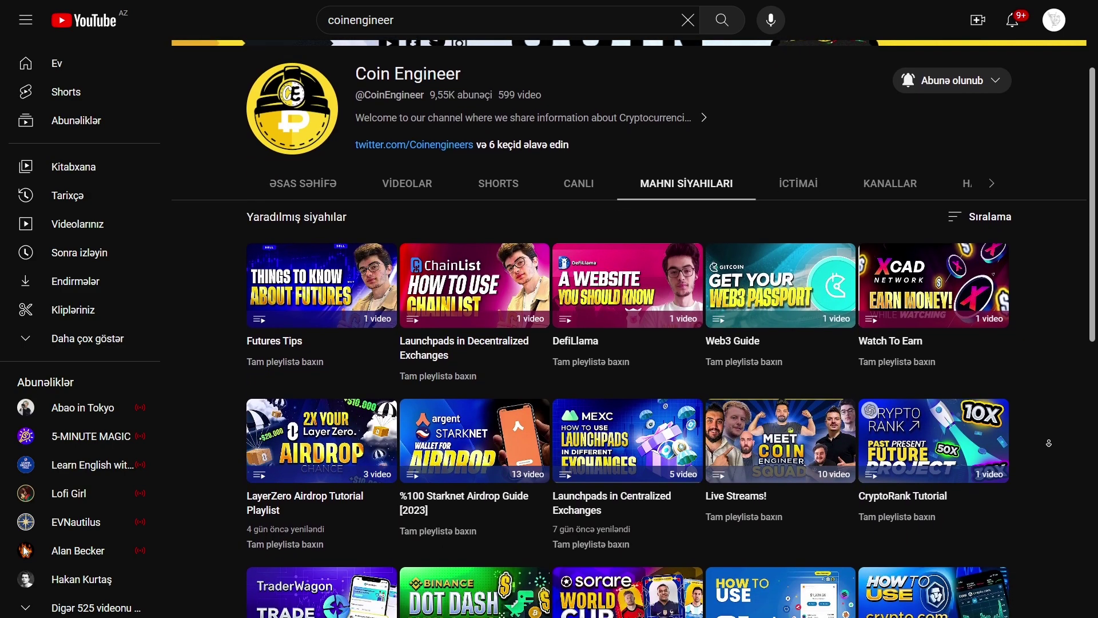
scroll(1049, 443, down, 2)
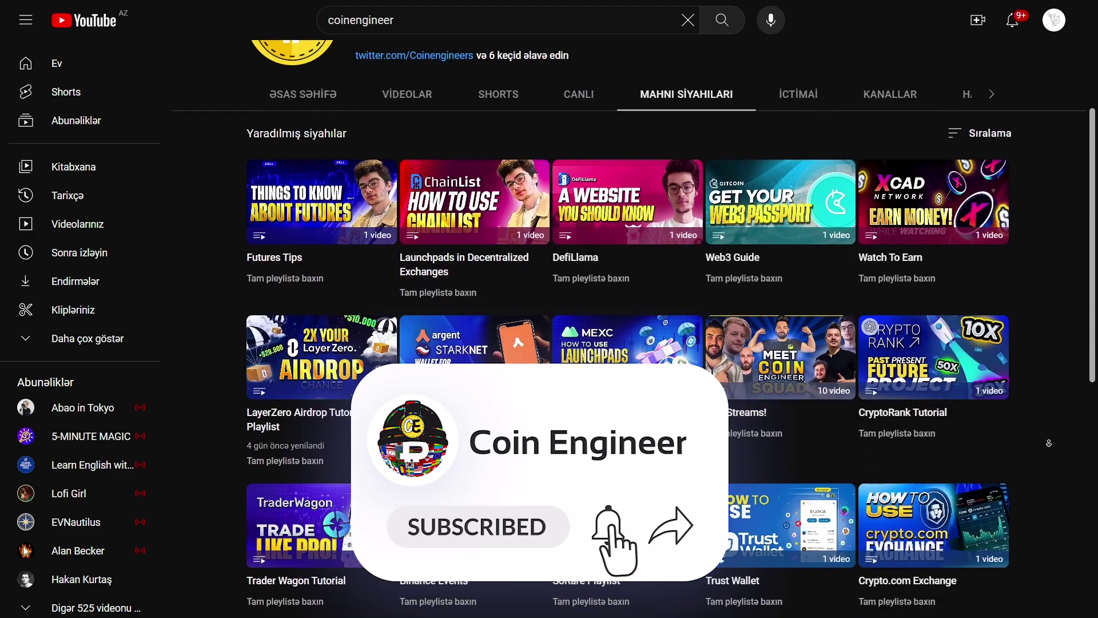
scroll(1048, 443, down, 1)
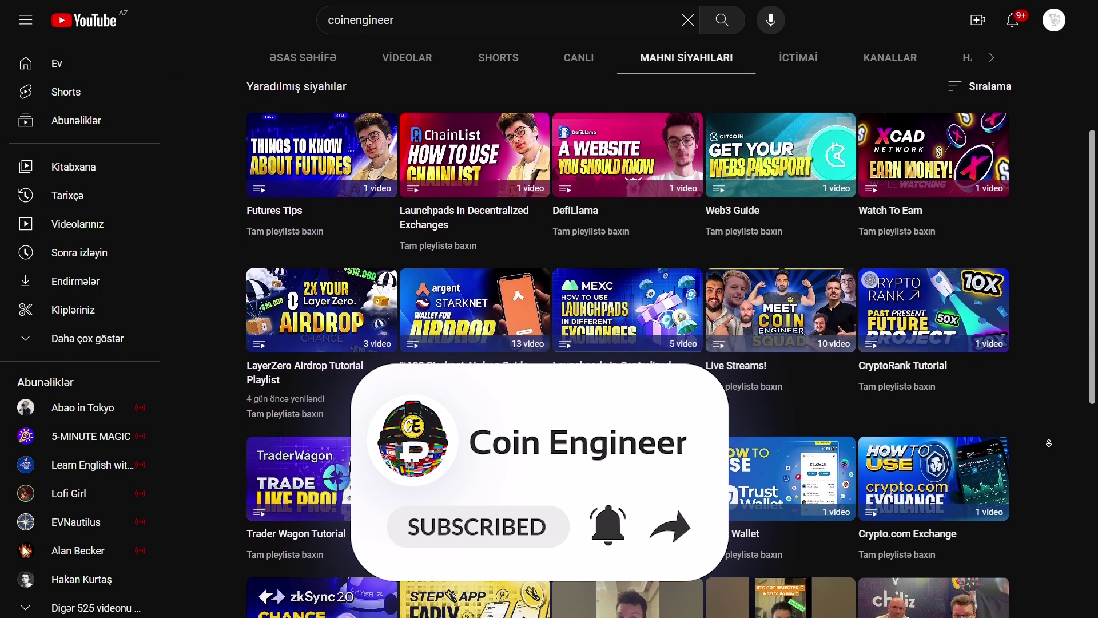